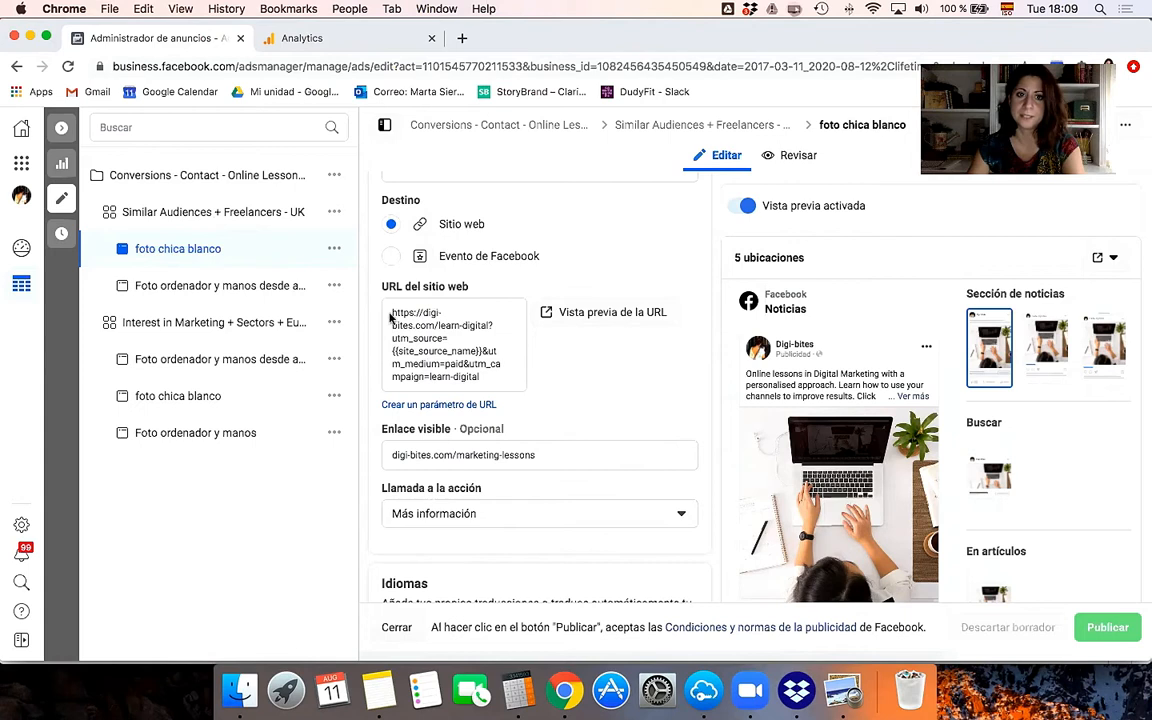
Open the URL parameter builder for the website URL of the "foto chica blanco" ad under Similar Audiences + Freelancers - UK
drag(393, 314, 486, 388)
click(529, 340)
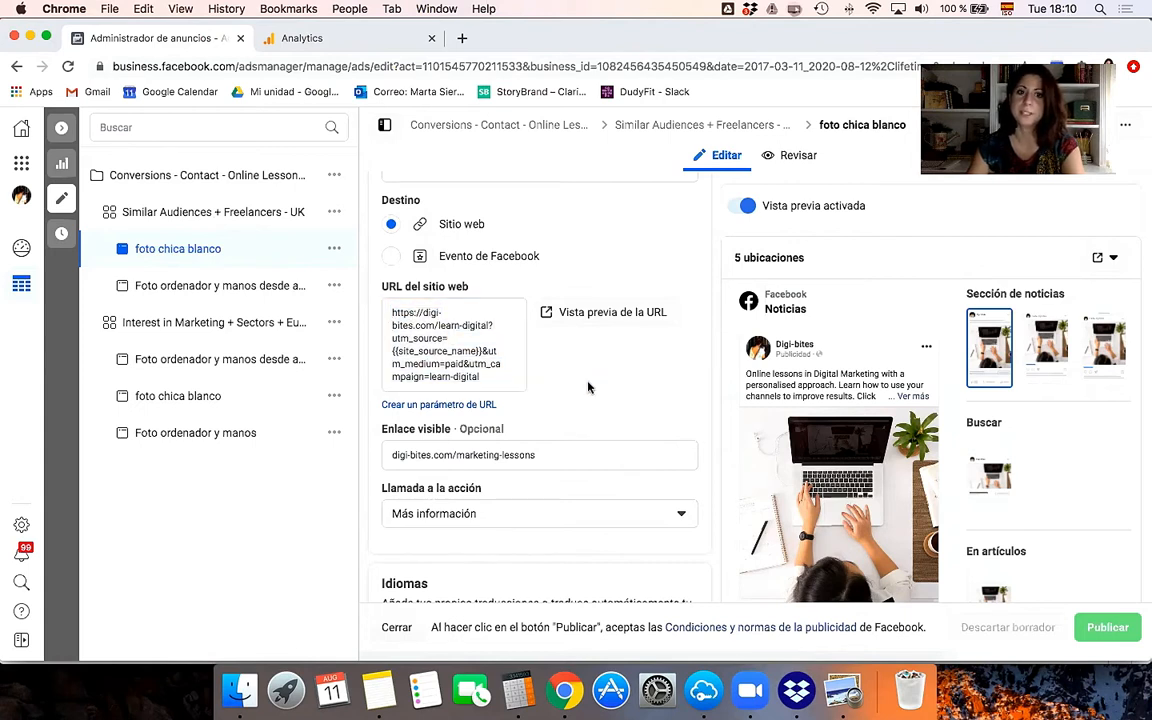
mouse_move(510, 427)
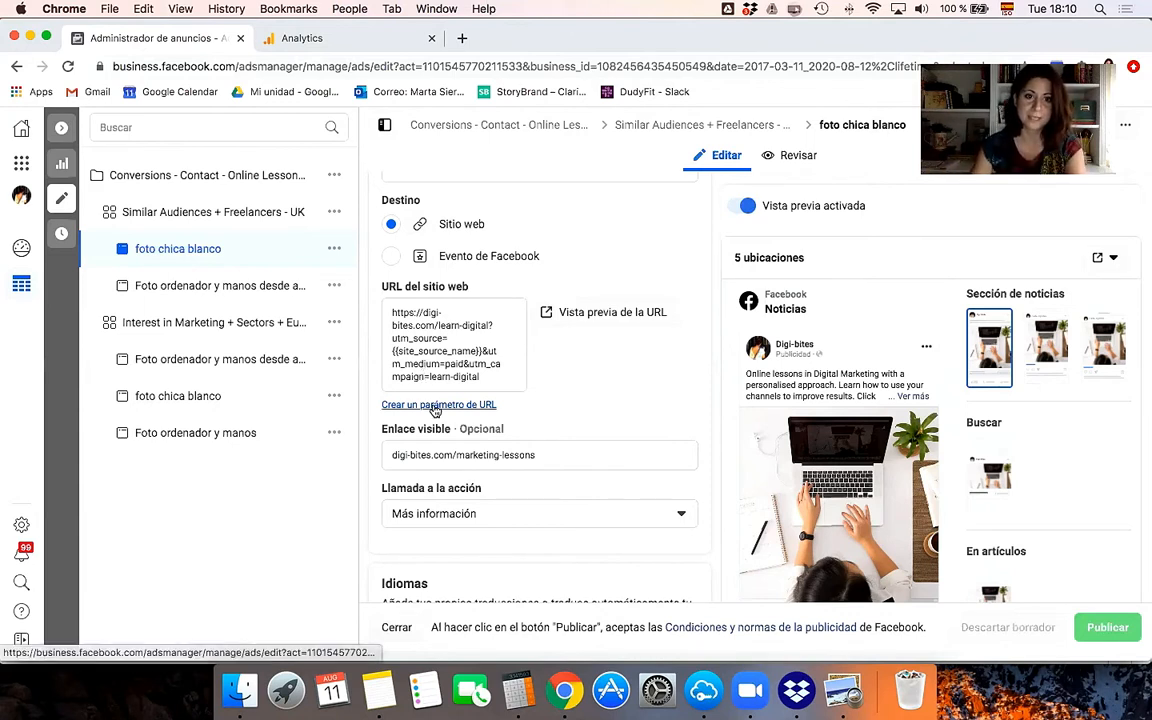
click(434, 405)
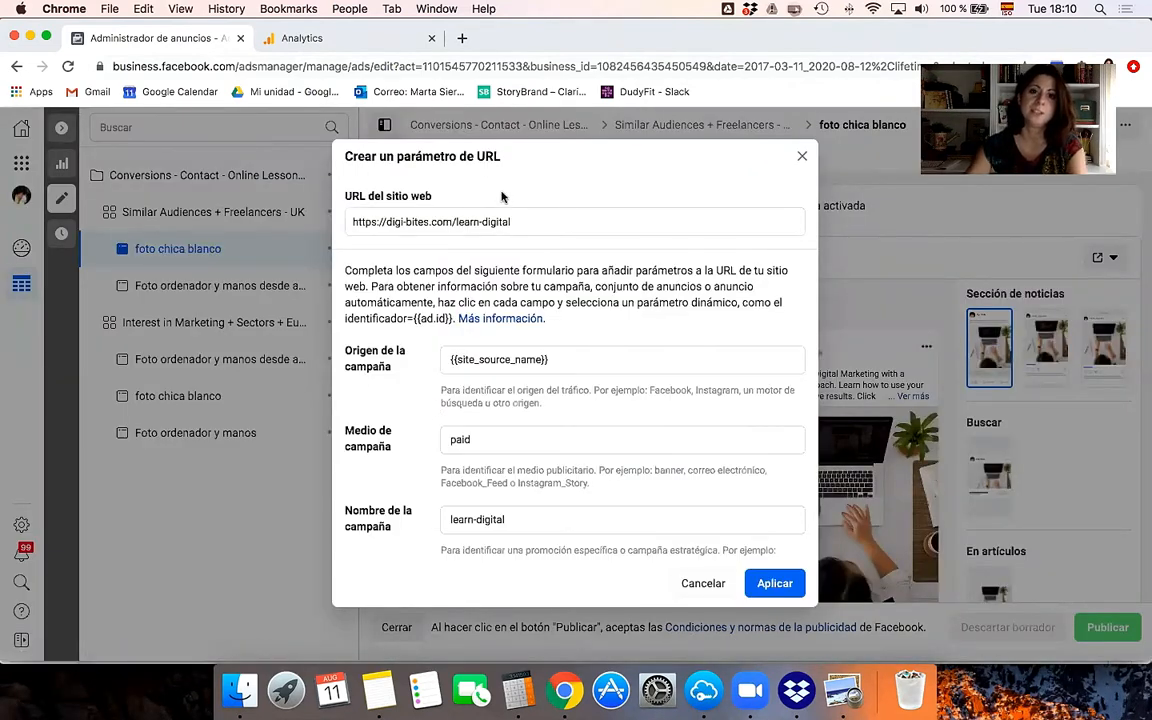
Examine the website URL and the campaign source, medium, name and content fields in the URL parameter form
double_click(546, 222)
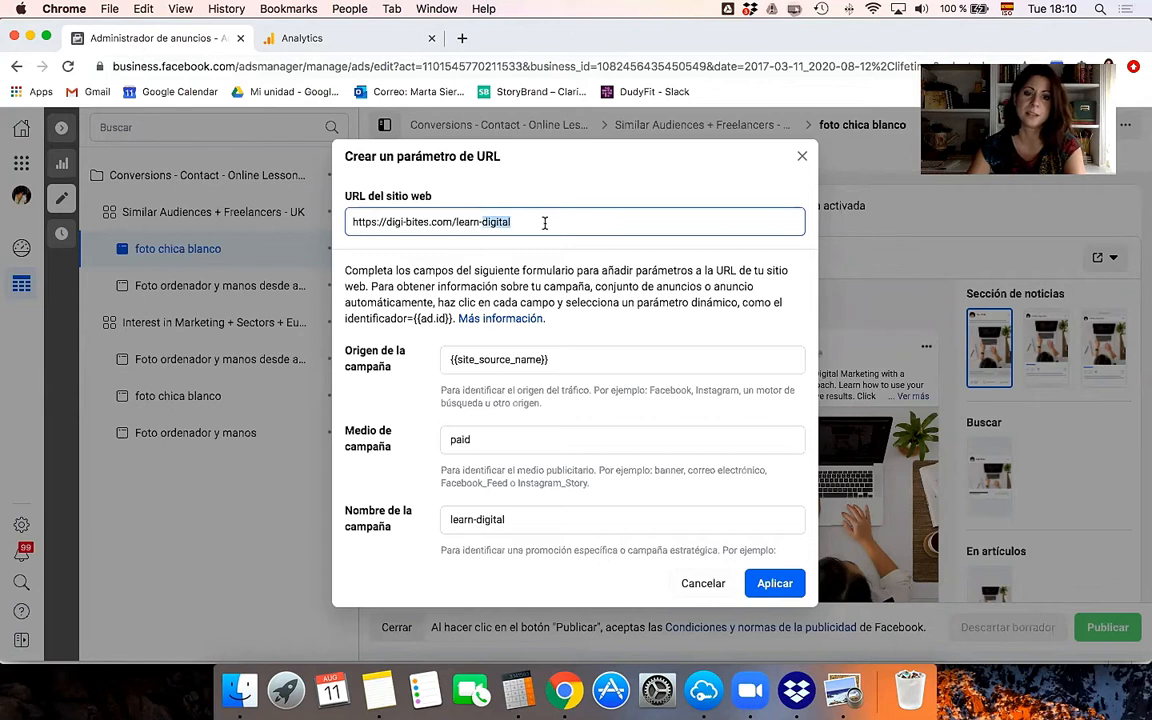
triple_click(544, 224)
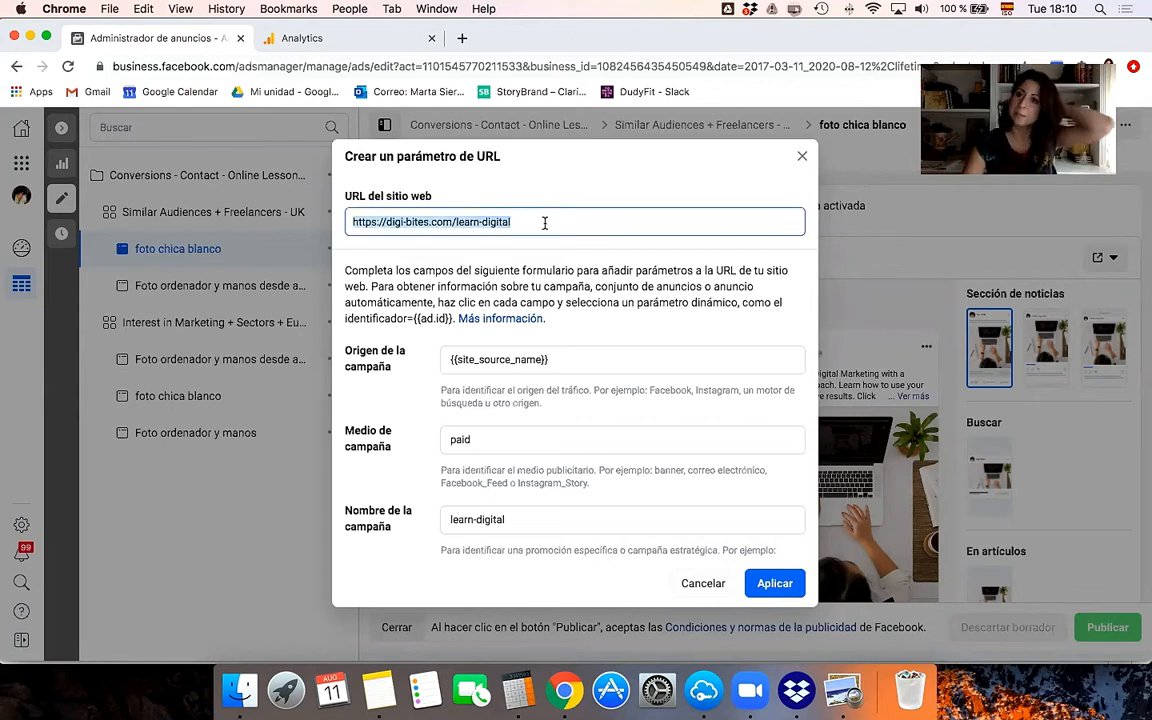
scroll(355, 335, right, 1)
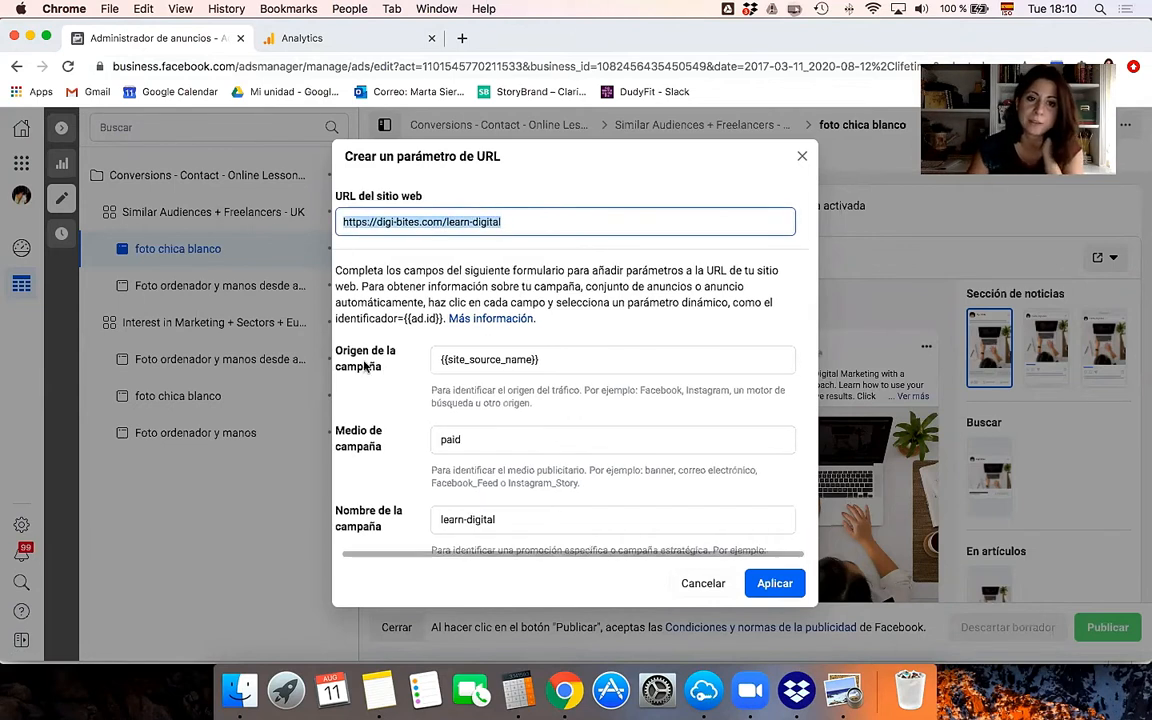
scroll(390, 528, down, 2)
scroll(390, 528, down, 5)
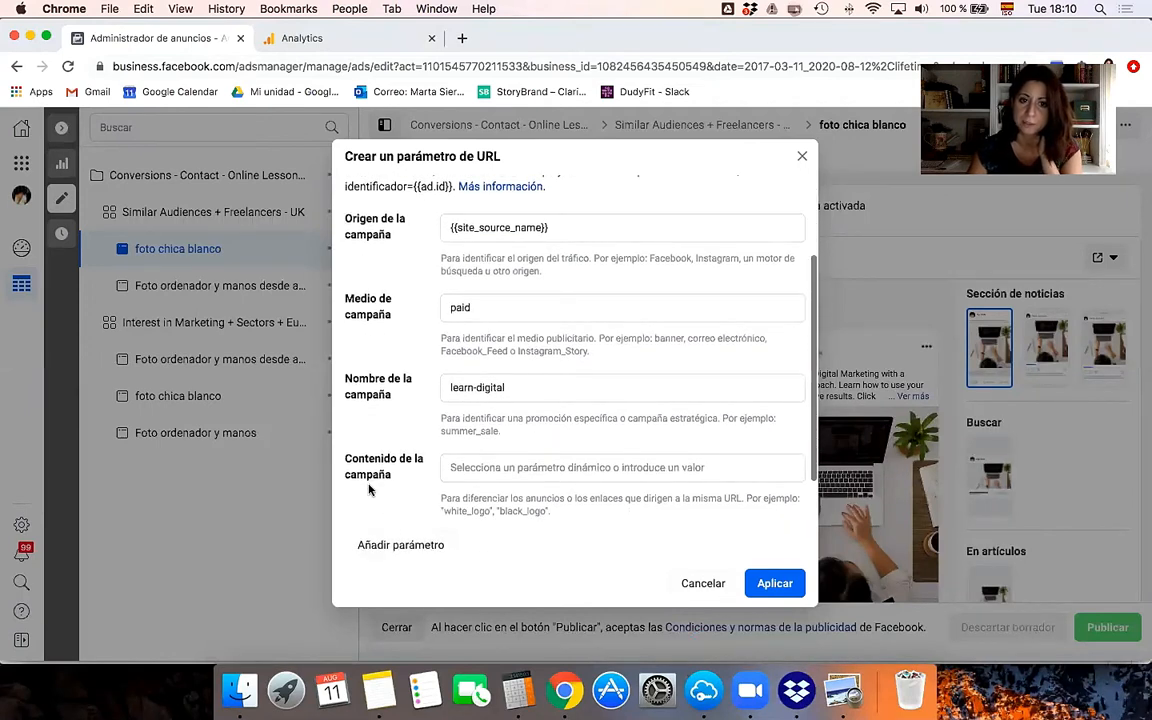
scroll(368, 488, up, 5)
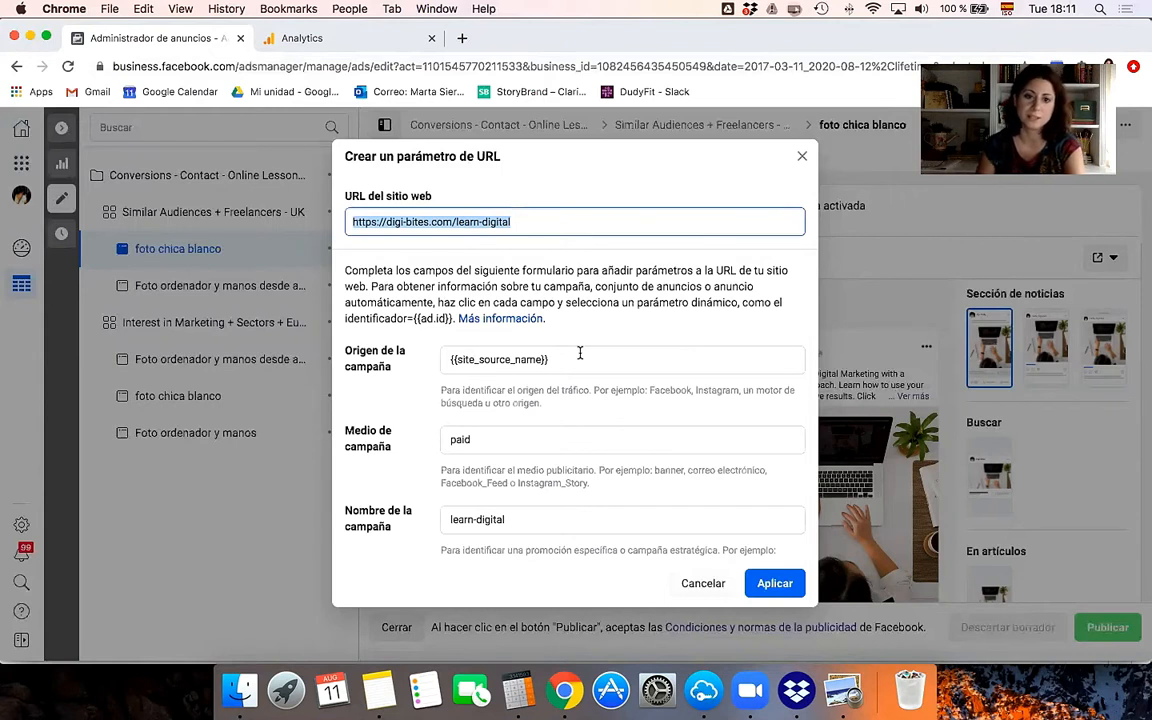
click(532, 441)
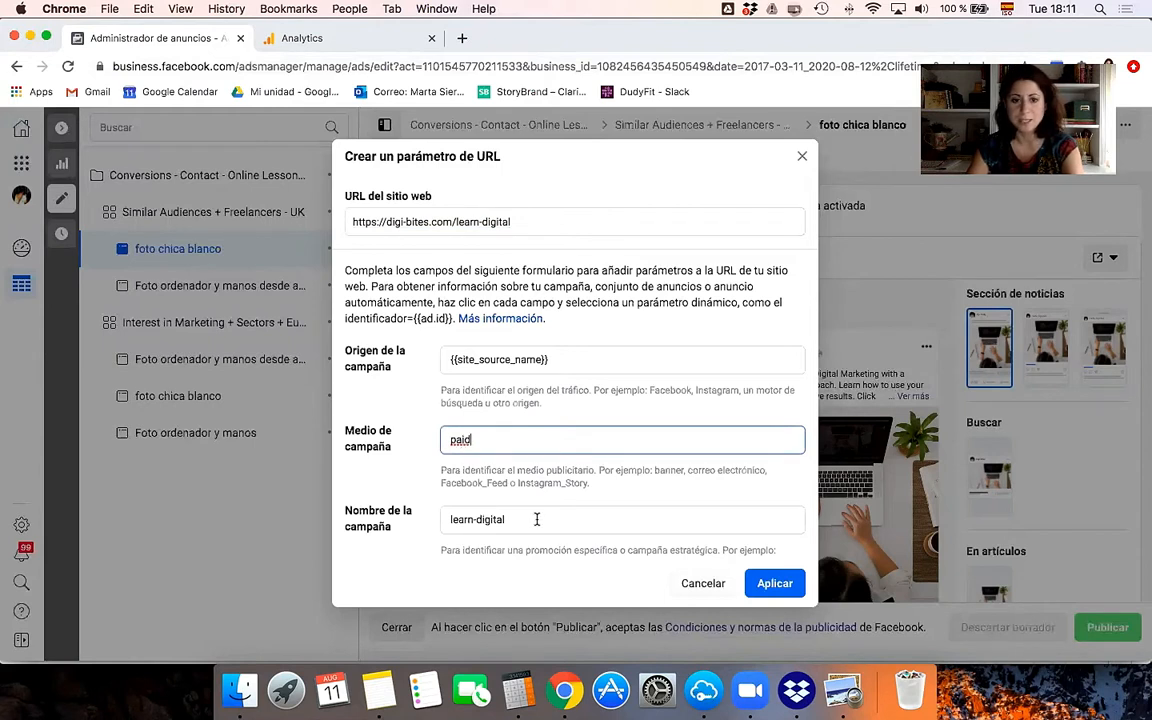
scroll(537, 519, down, 2)
click(530, 435)
scroll(530, 435, down, 1)
scroll(530, 435, down, 1)
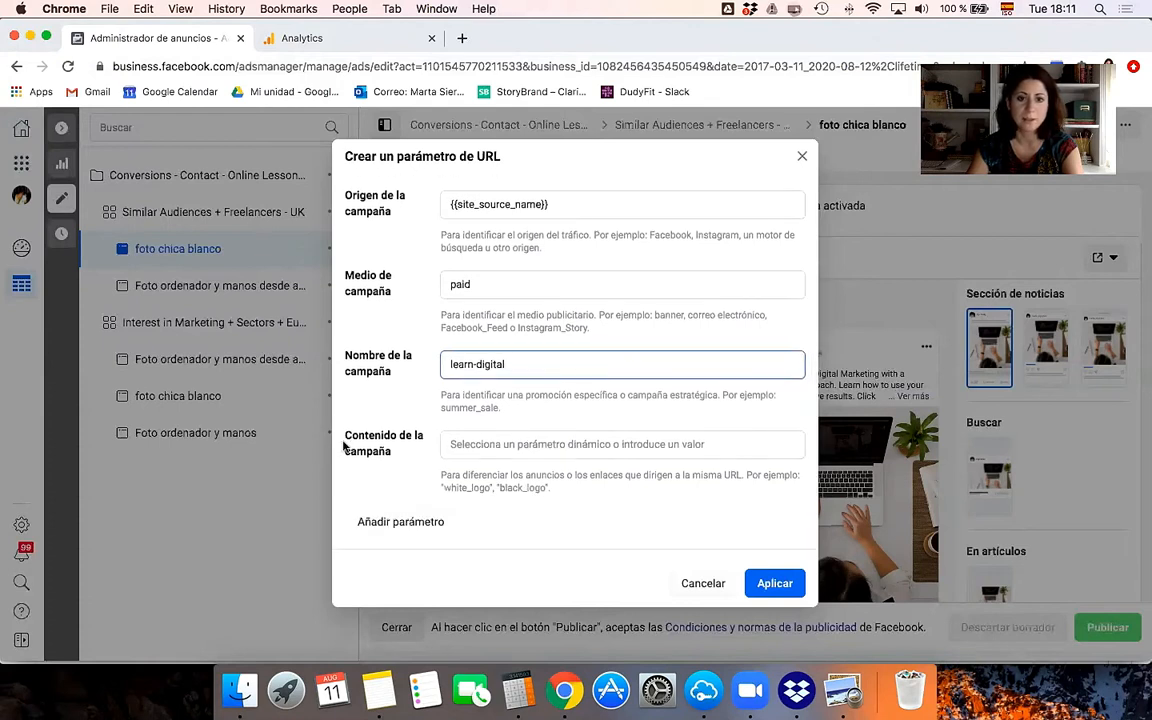
Set the campaign content parameter to the dynamic value {{ad.name}}
click(481, 444)
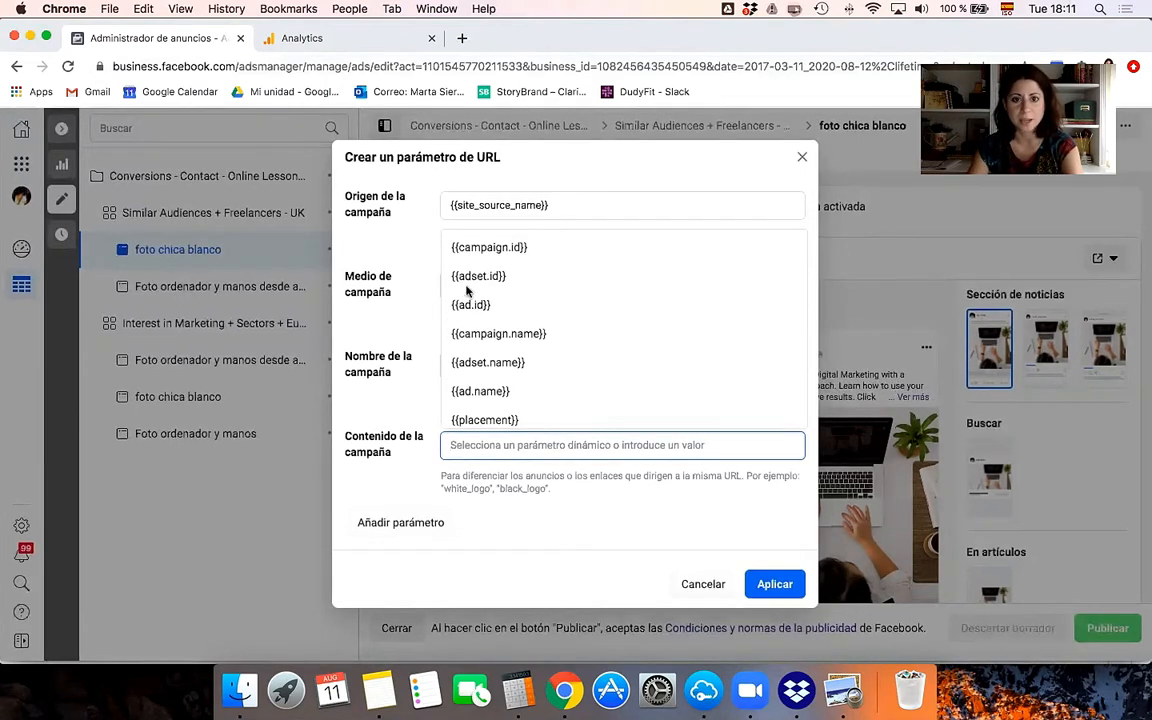
scroll(523, 390, down, 1)
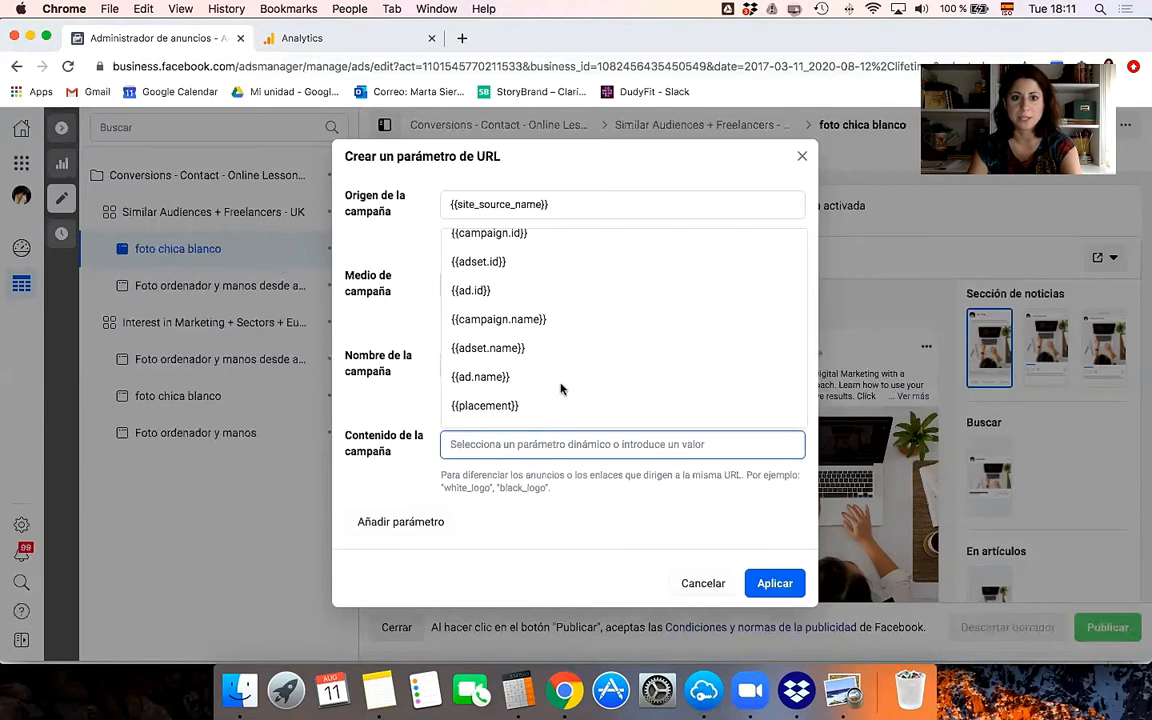
click(549, 387)
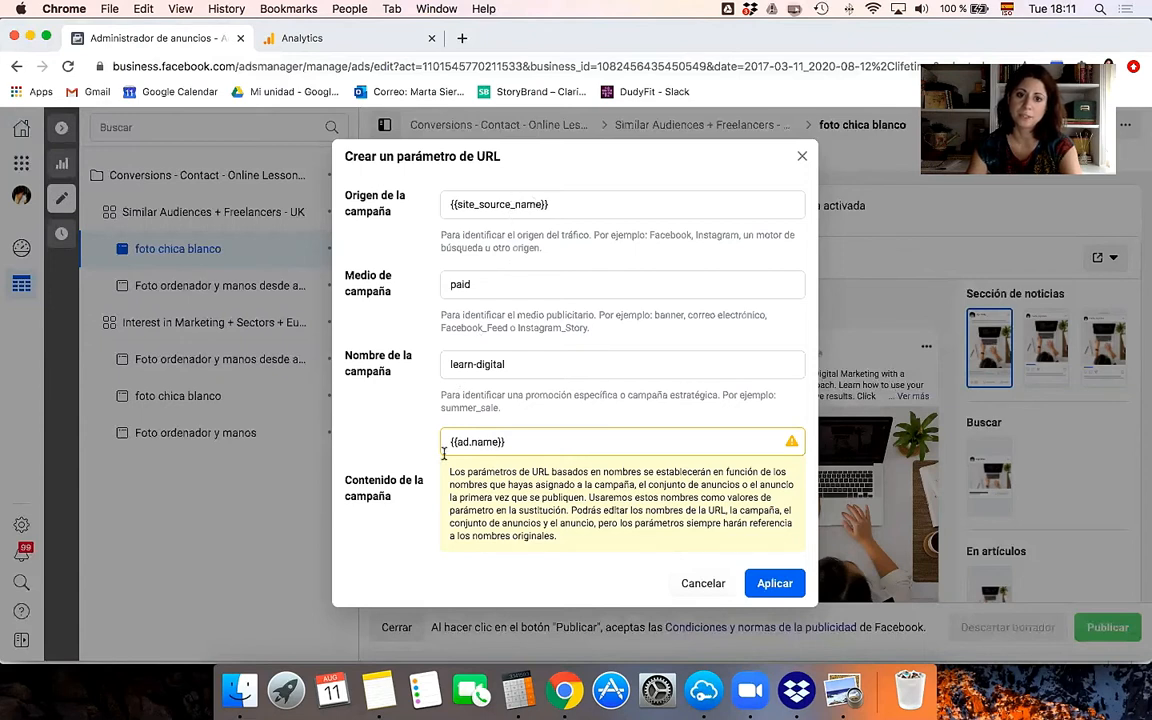
scroll(486, 450, up, 2)
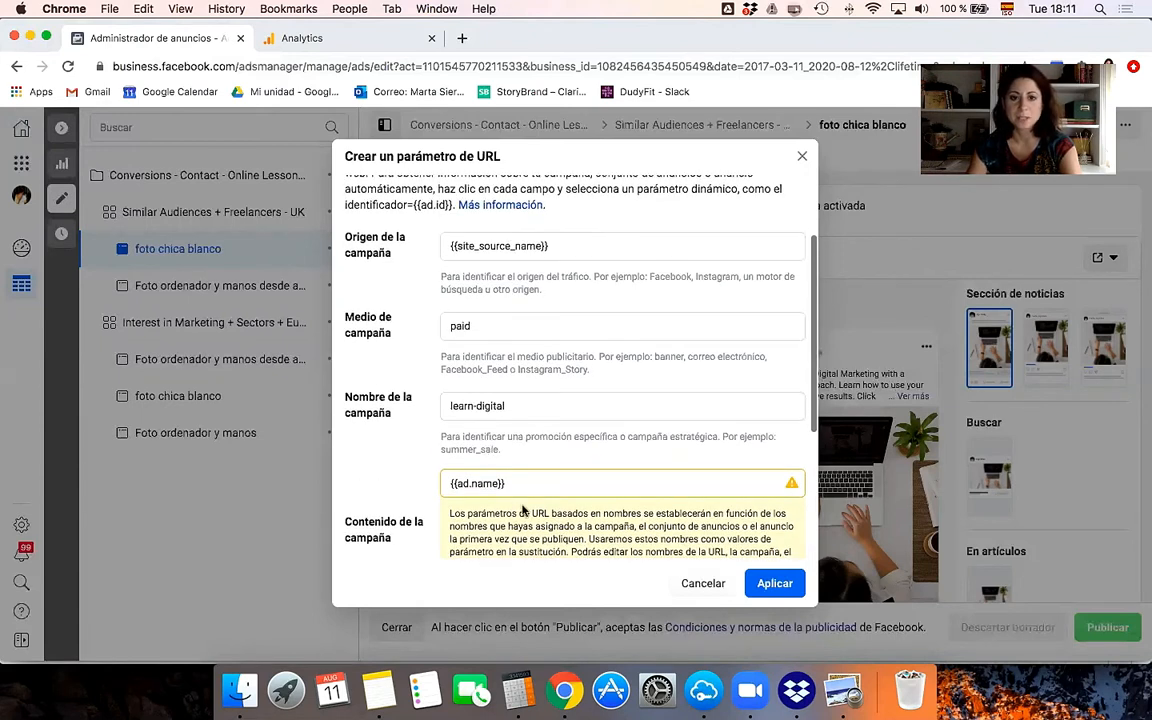
scroll(470, 456, down, 2)
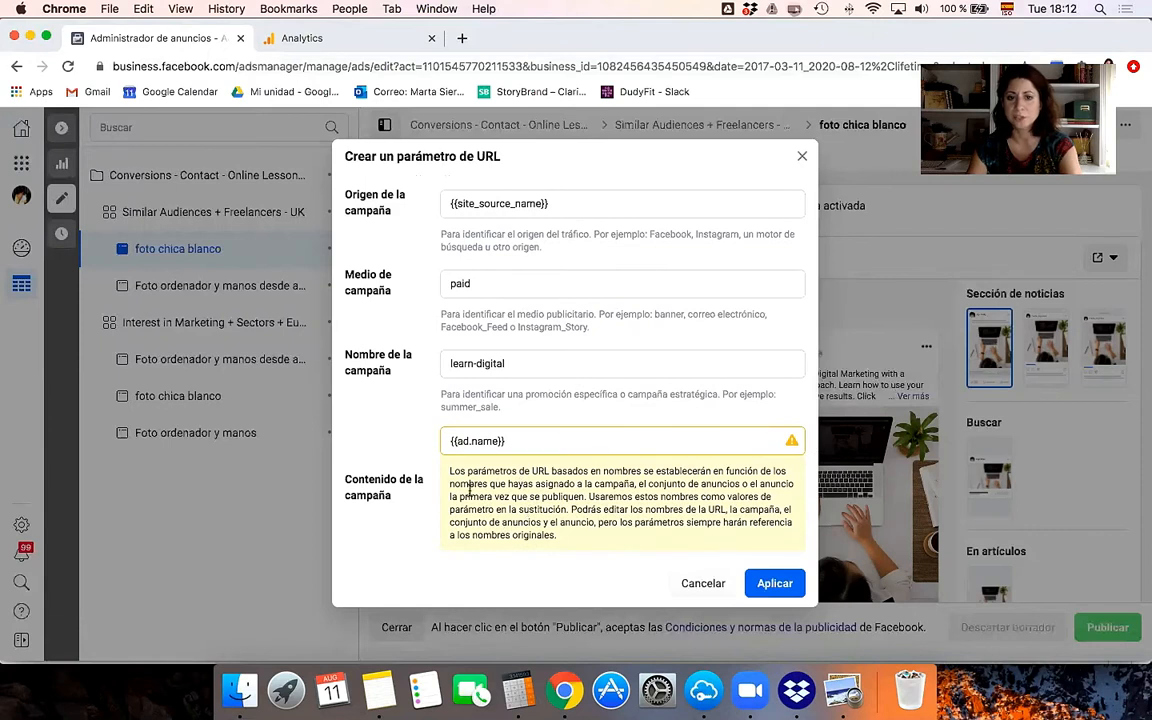
scroll(469, 490, up, 2)
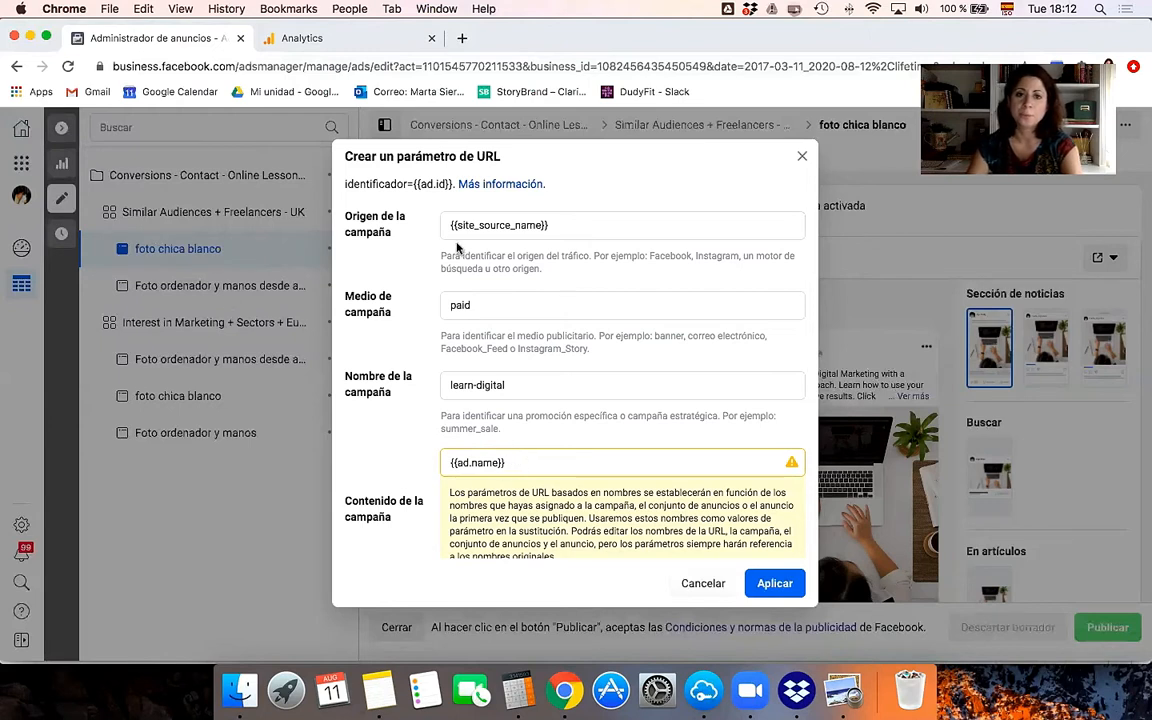
Check the campaign source and content values and apply the URL parameters to the ad's website URL
drag(447, 224, 556, 228)
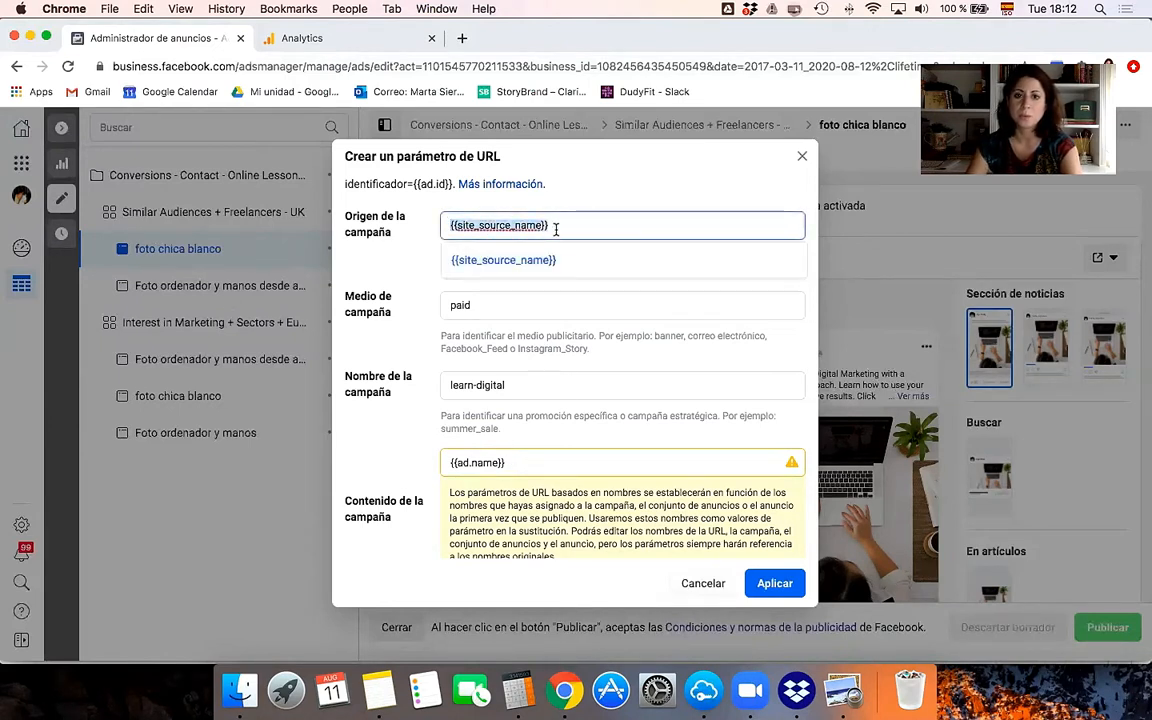
click(368, 250)
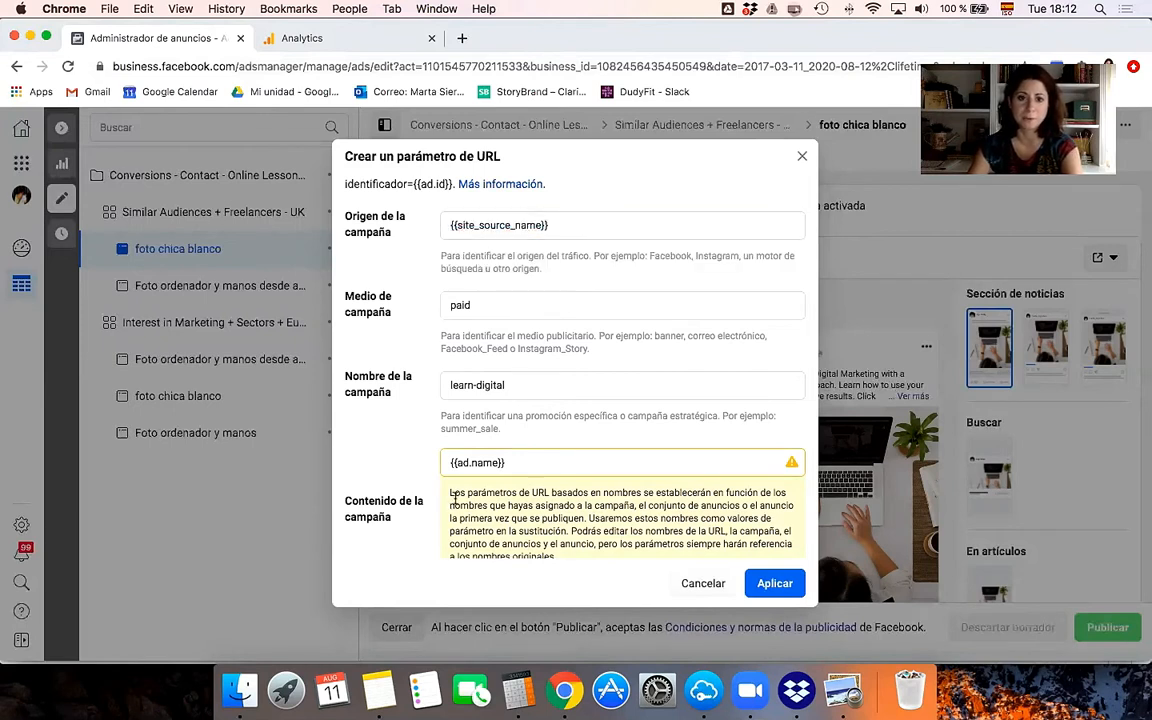
click(527, 463)
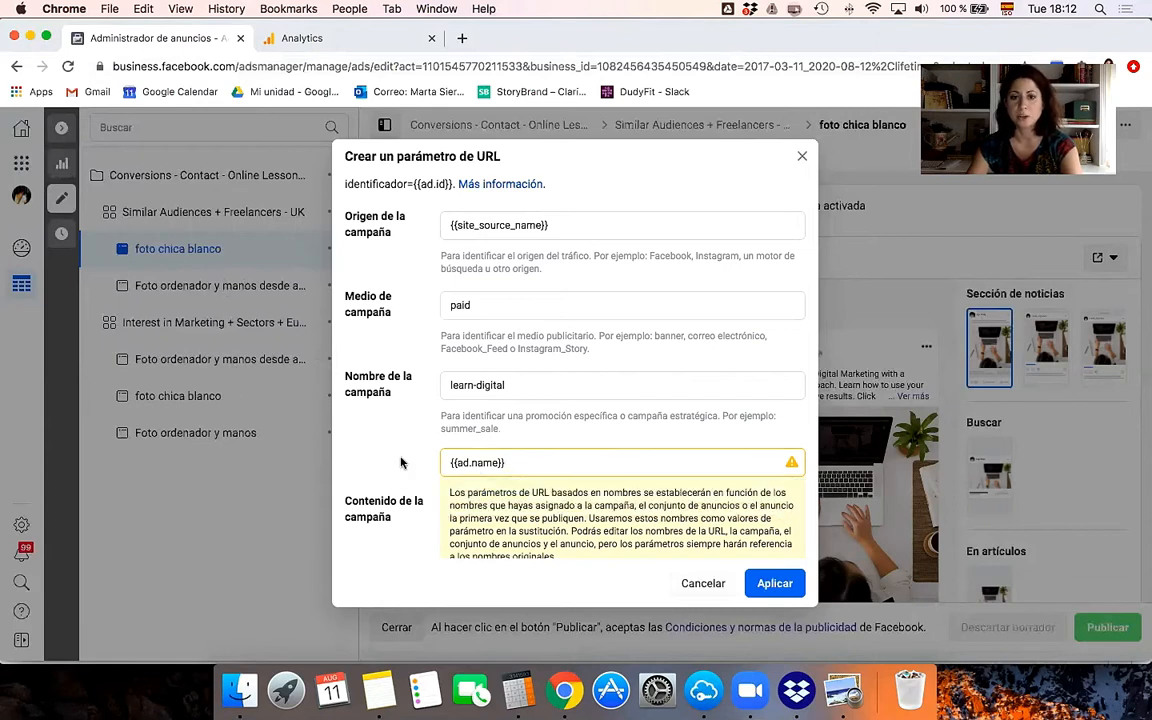
scroll(545, 425, down, 3)
scroll(545, 425, up, 5)
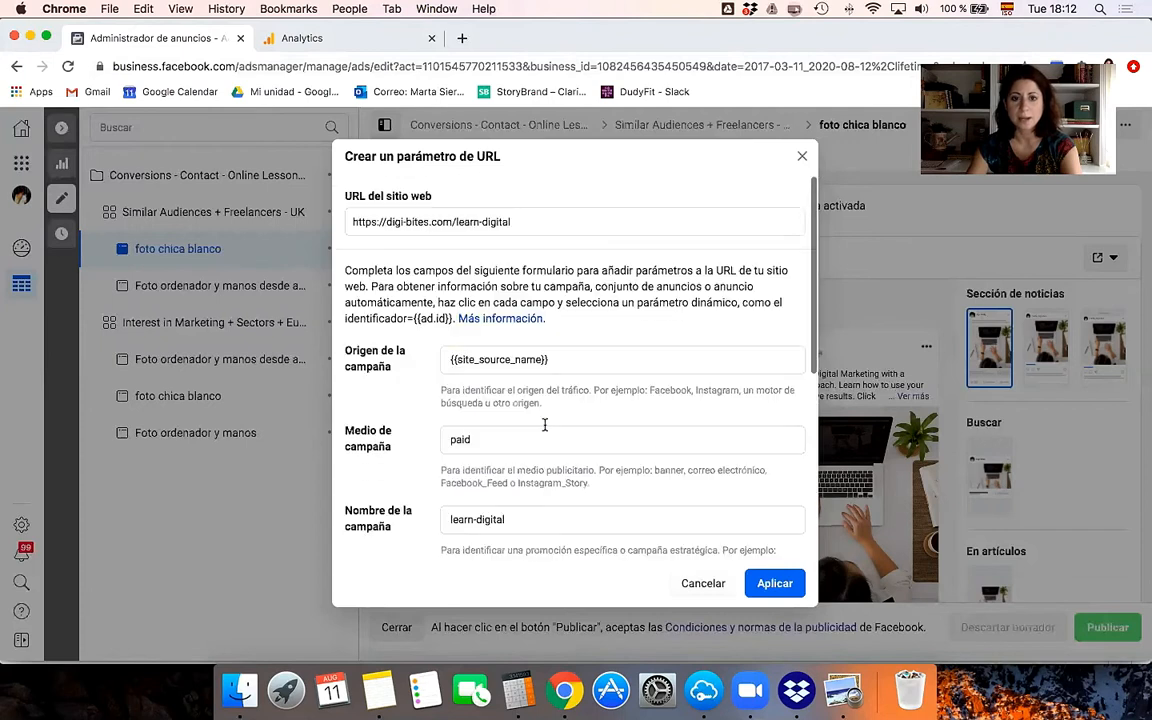
click(767, 585)
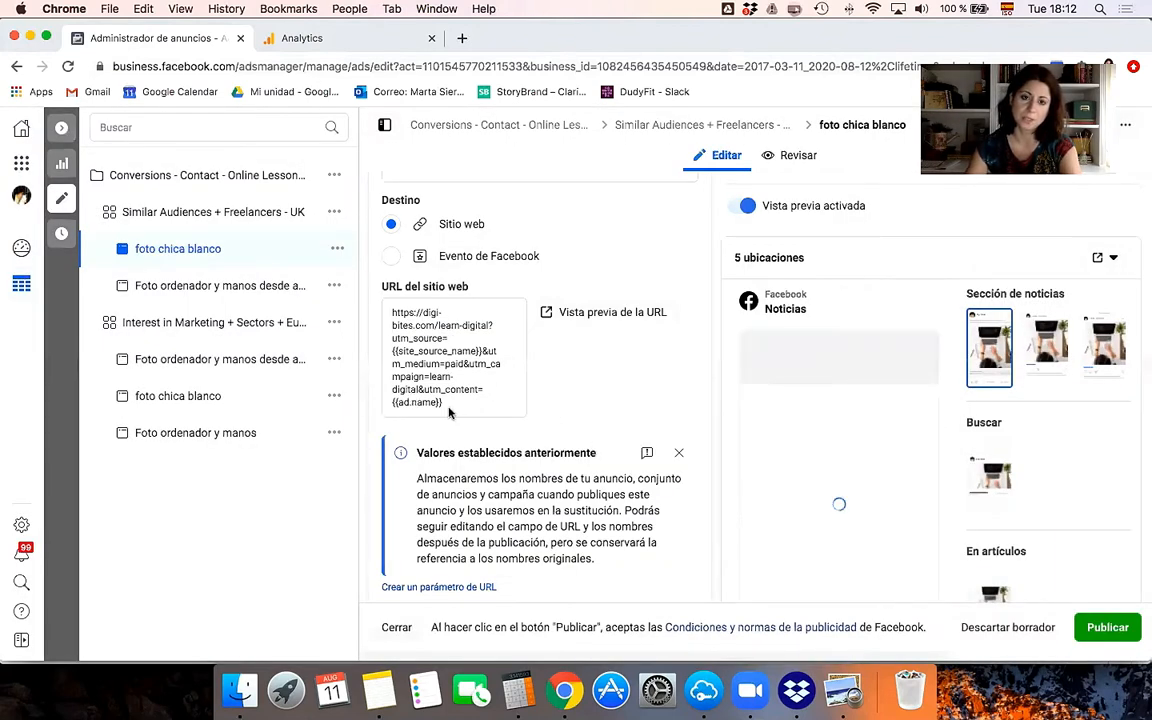
Copy the full tagged website URL, clear it from the field and paste it back in
drag(460, 405, 387, 298)
key(super+c)
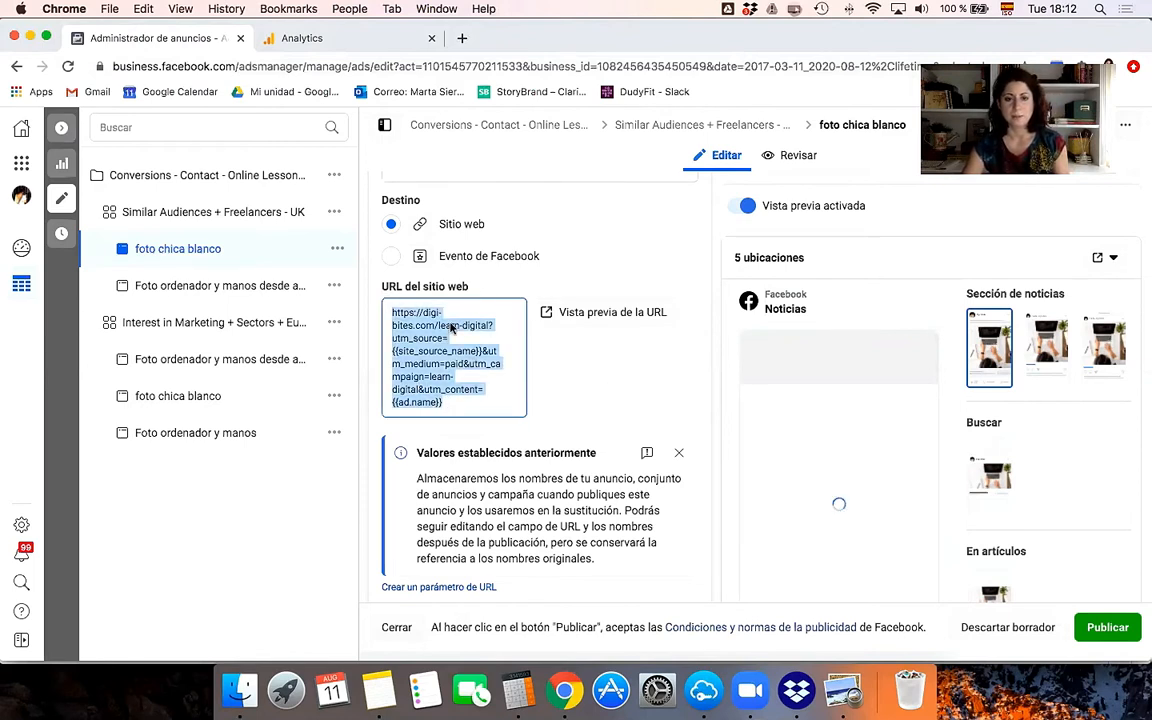
key(BackSpace)
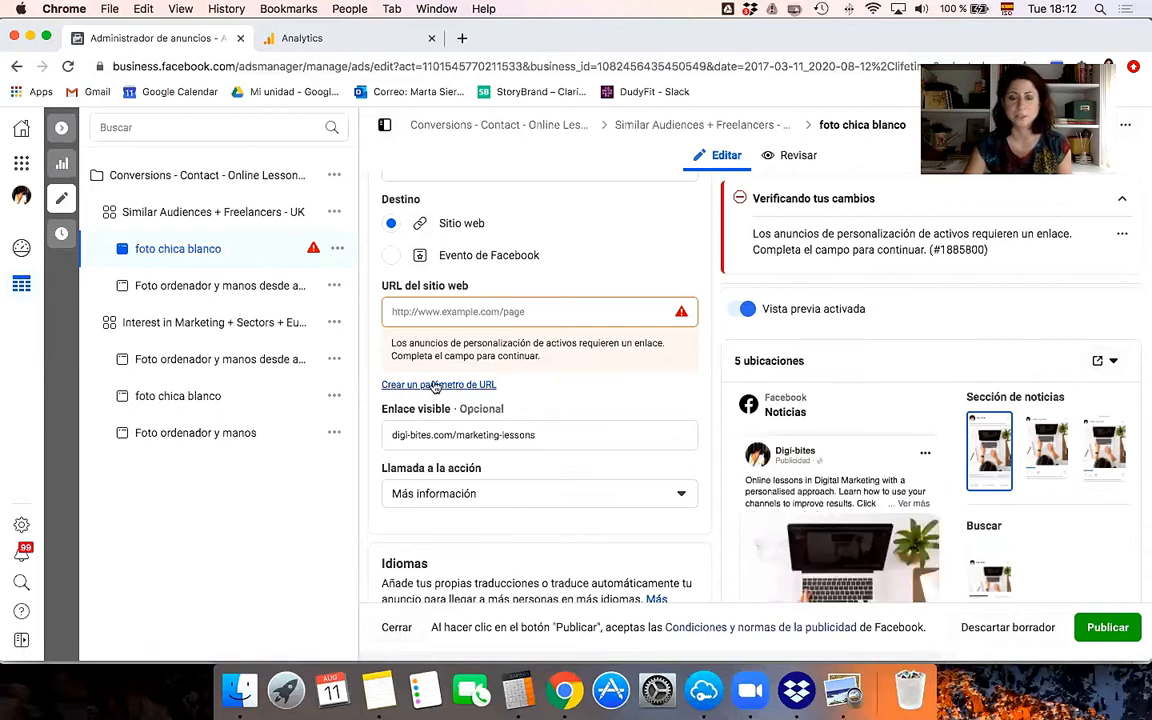
click(433, 311)
key(super+v)
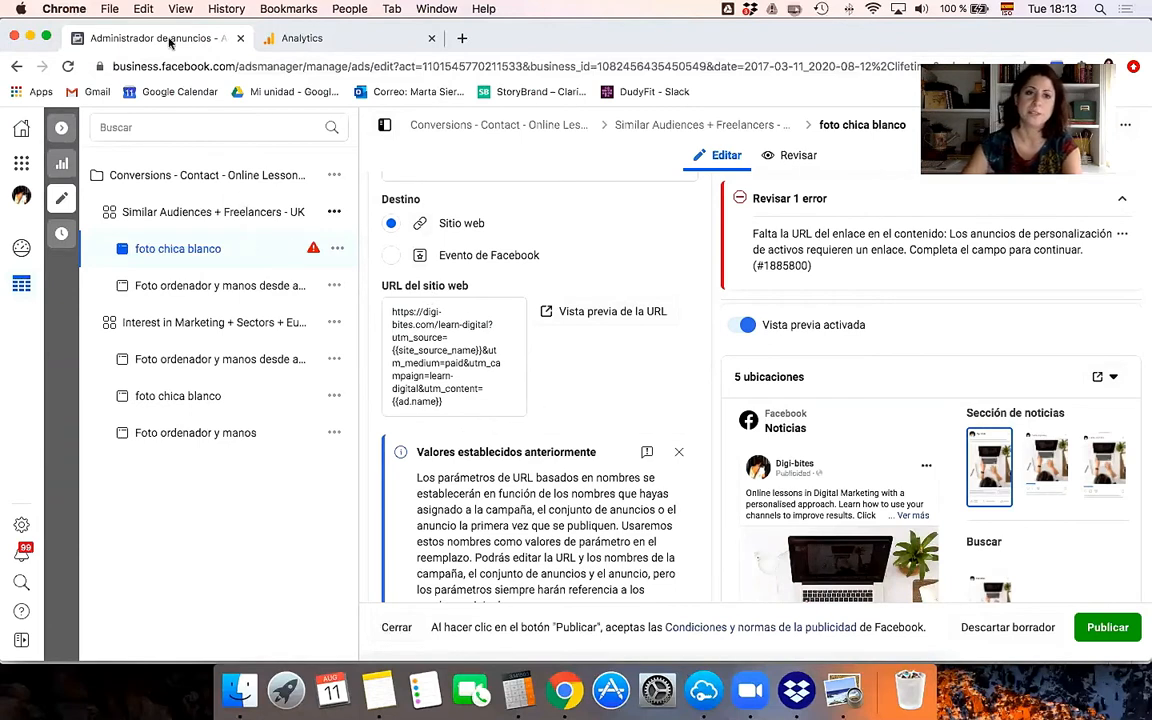
Switch to Google Analytics and view the Channels report by Default Channel Grouping
click(304, 42)
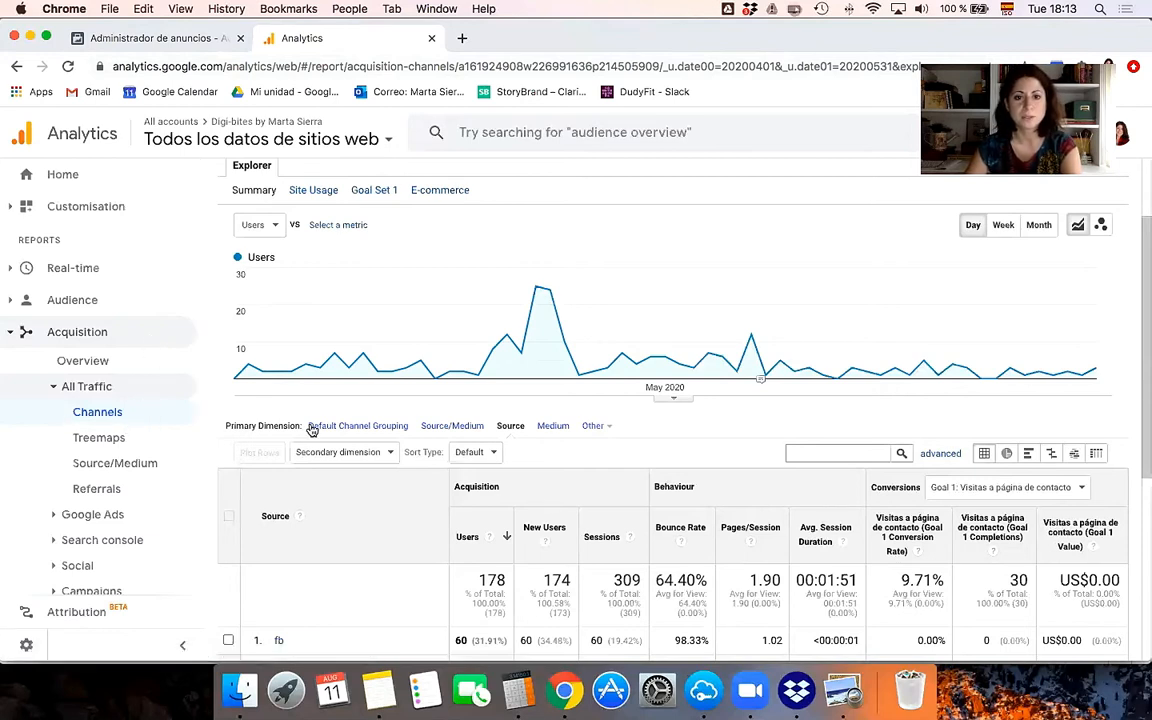
scroll(309, 429, down, 5)
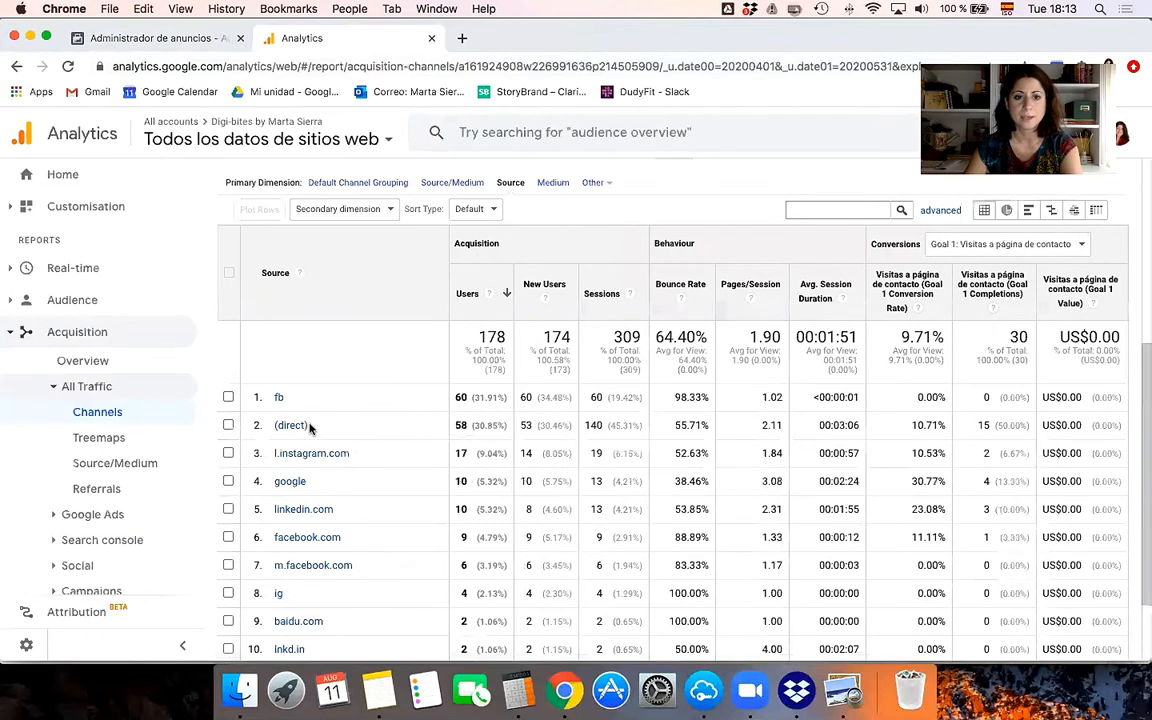
scroll(429, 373, up, 3)
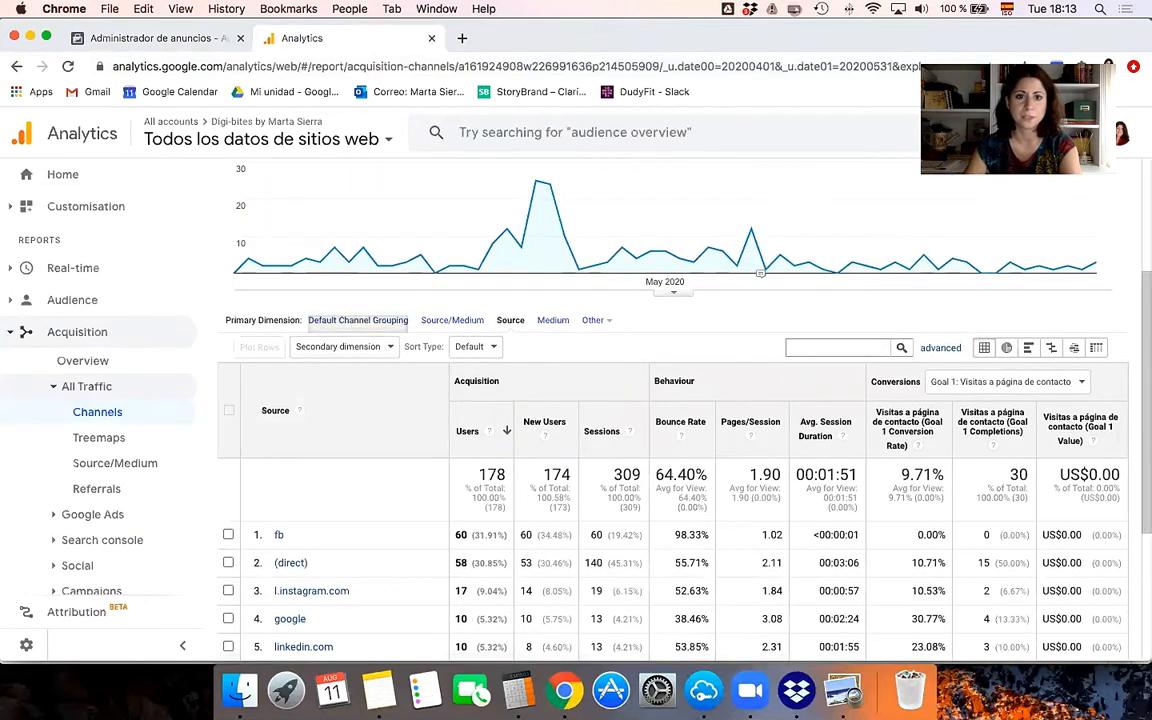
click(358, 319)
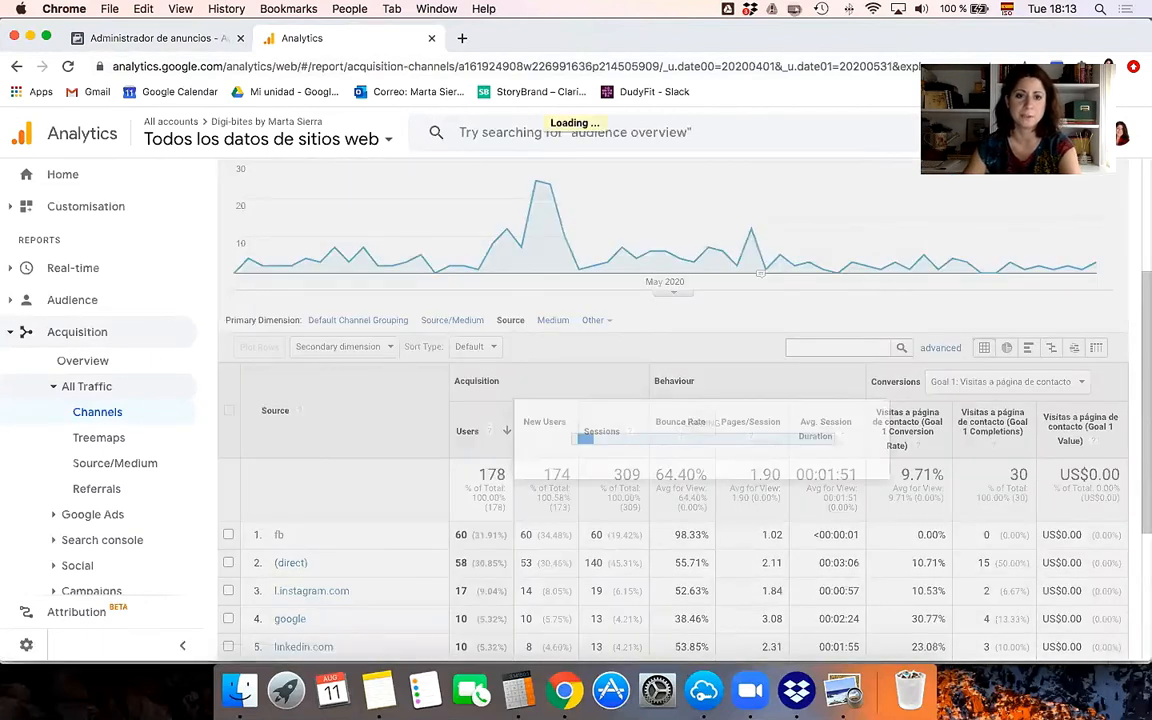
scroll(435, 336, down, 1)
scroll(435, 336, down, 1)
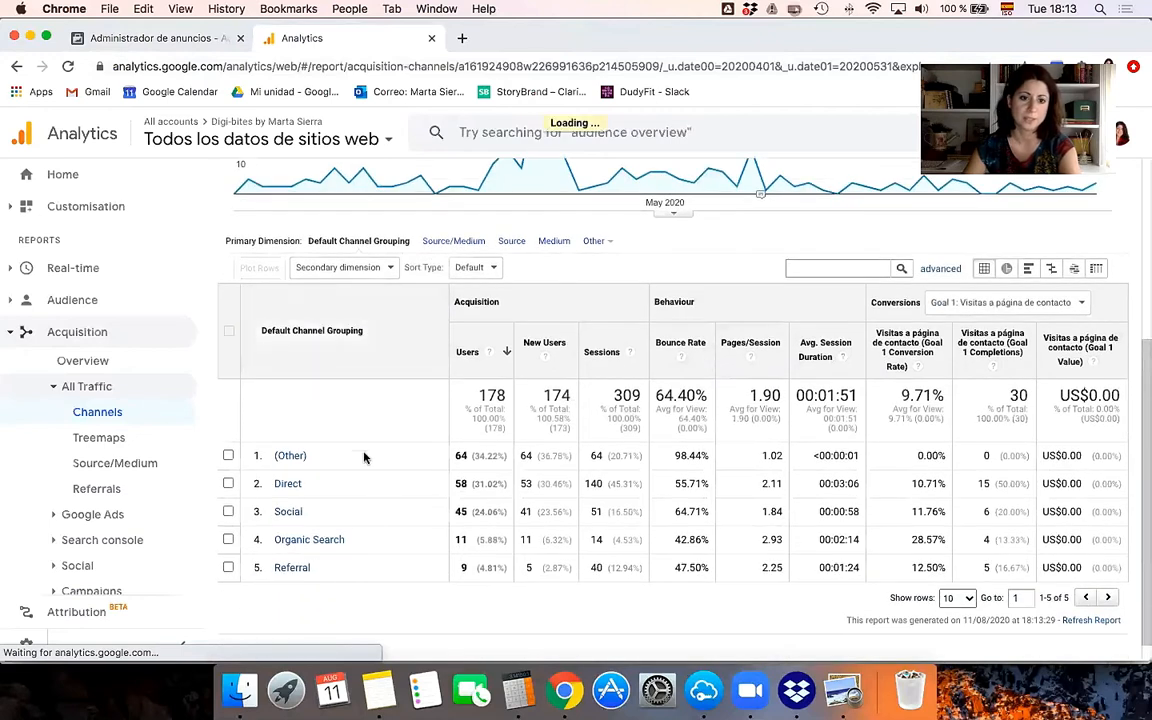
Break the Channels report down by Source/Medium, examine the fb / paid and ig / paid rows, and drill into fb / paid
click(453, 241)
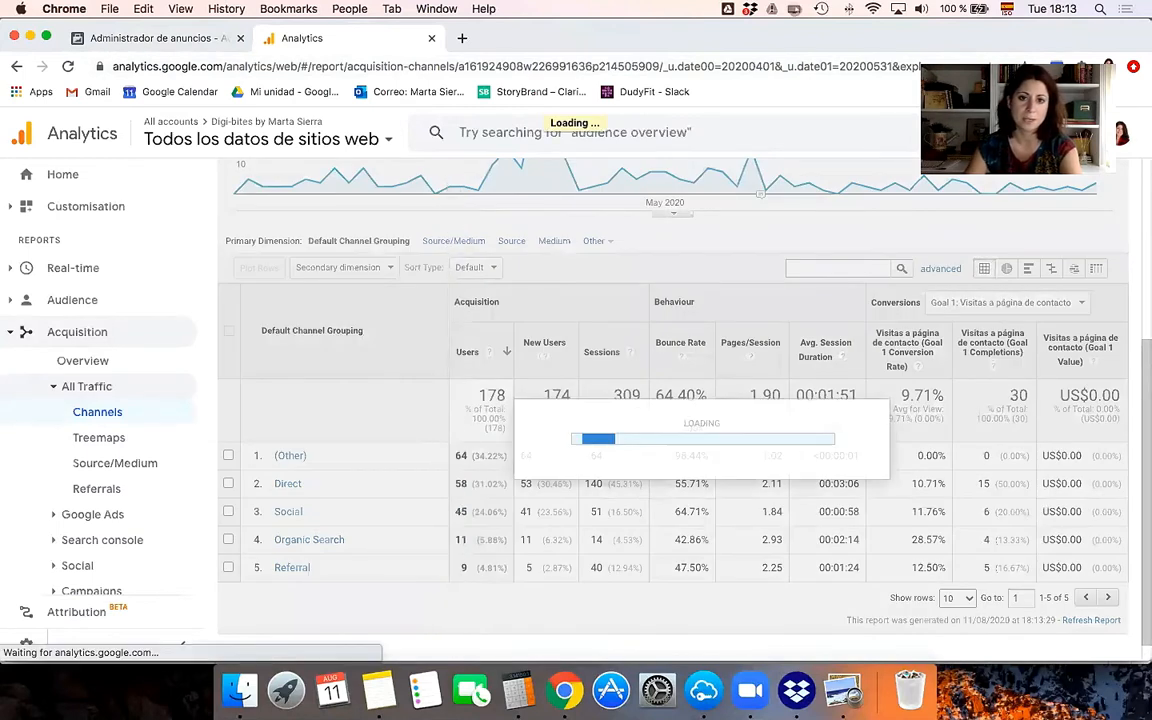
scroll(385, 357, down, 2)
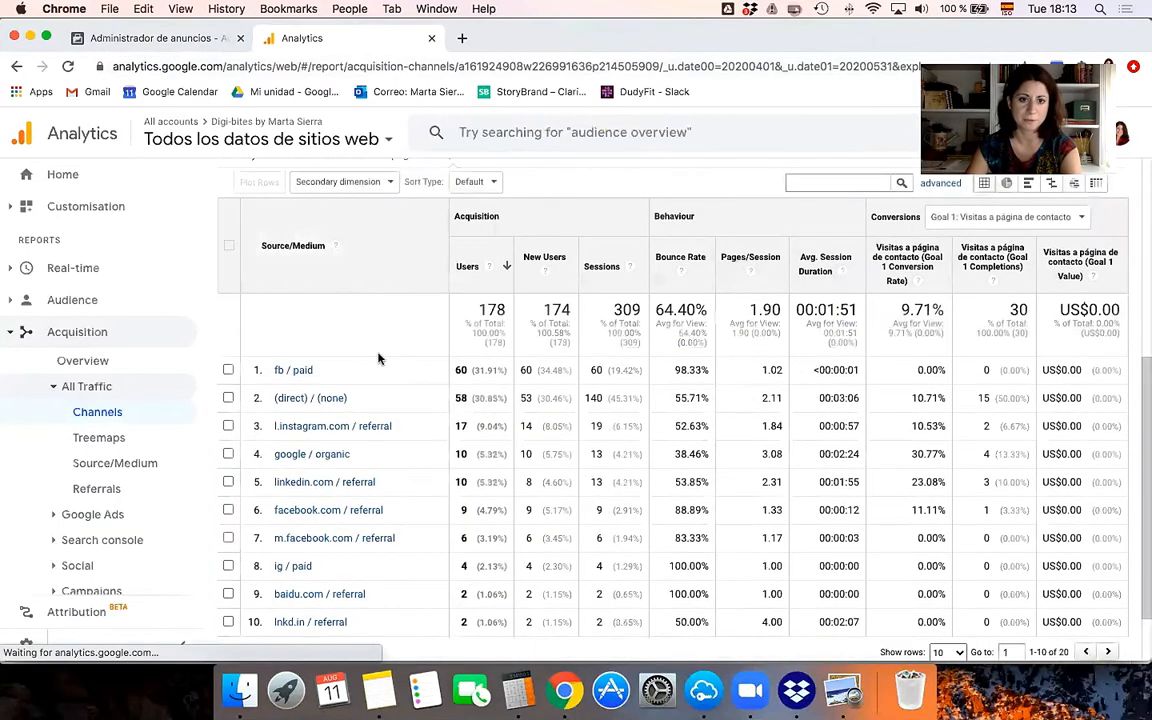
drag(326, 373, 273, 373)
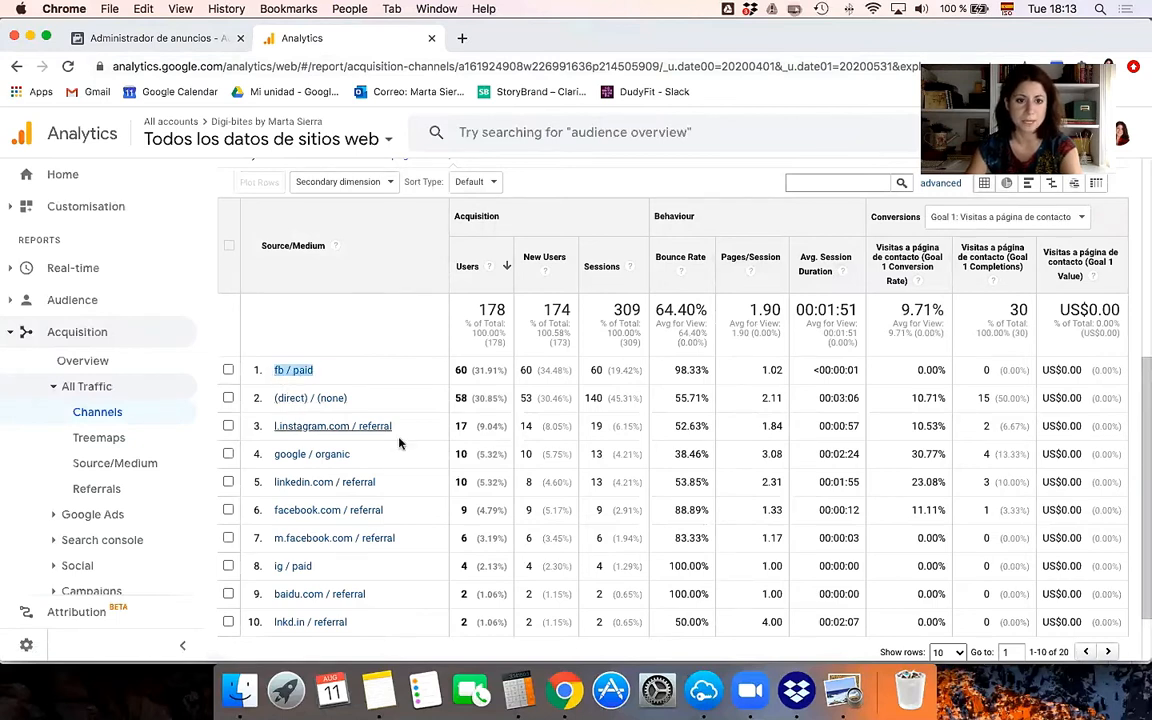
scroll(428, 462, down, 1)
scroll(428, 462, down, 1)
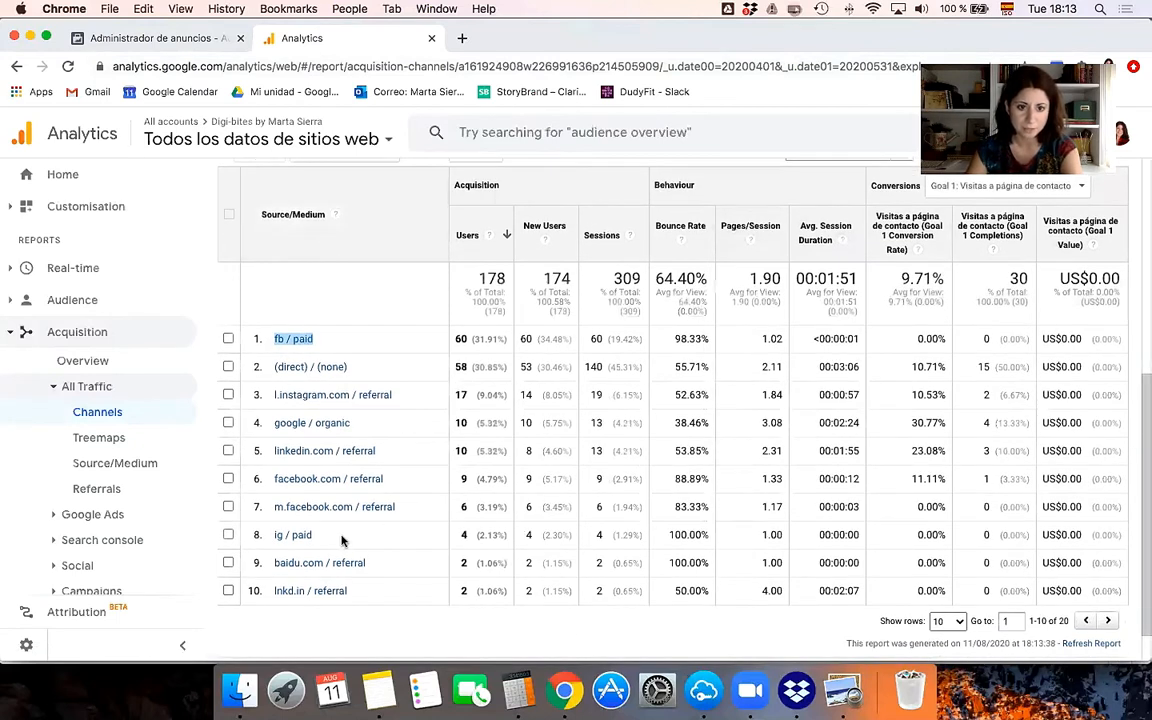
drag(275, 537, 304, 541)
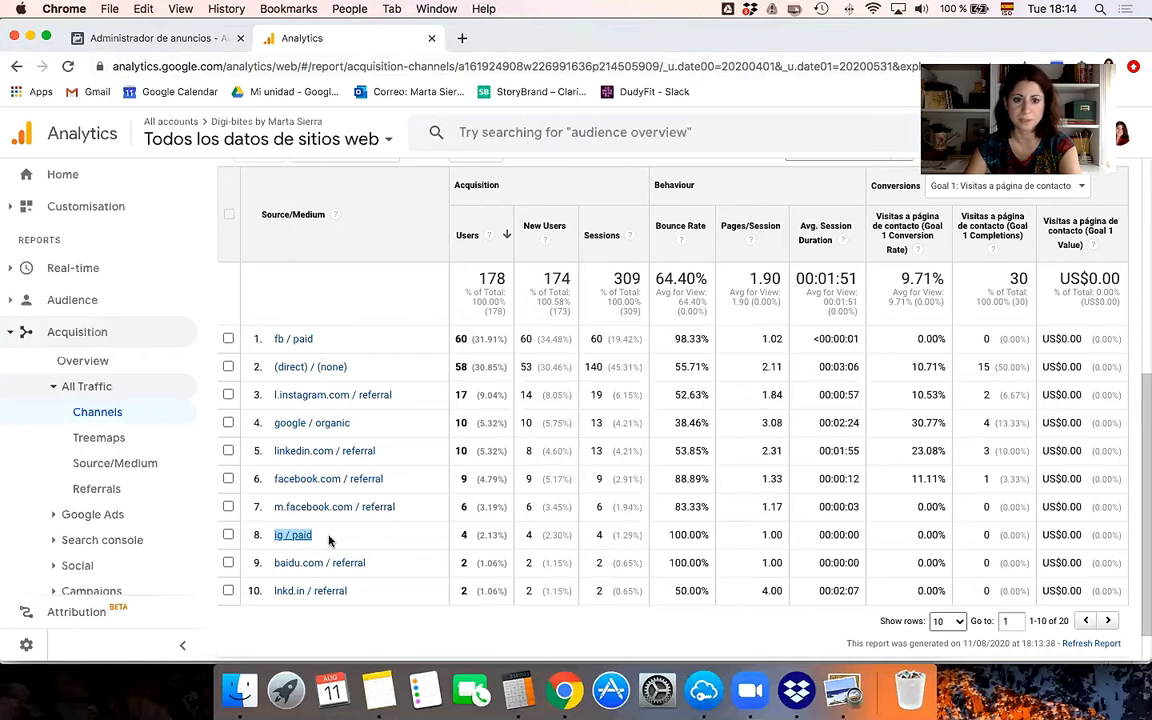
click(298, 340)
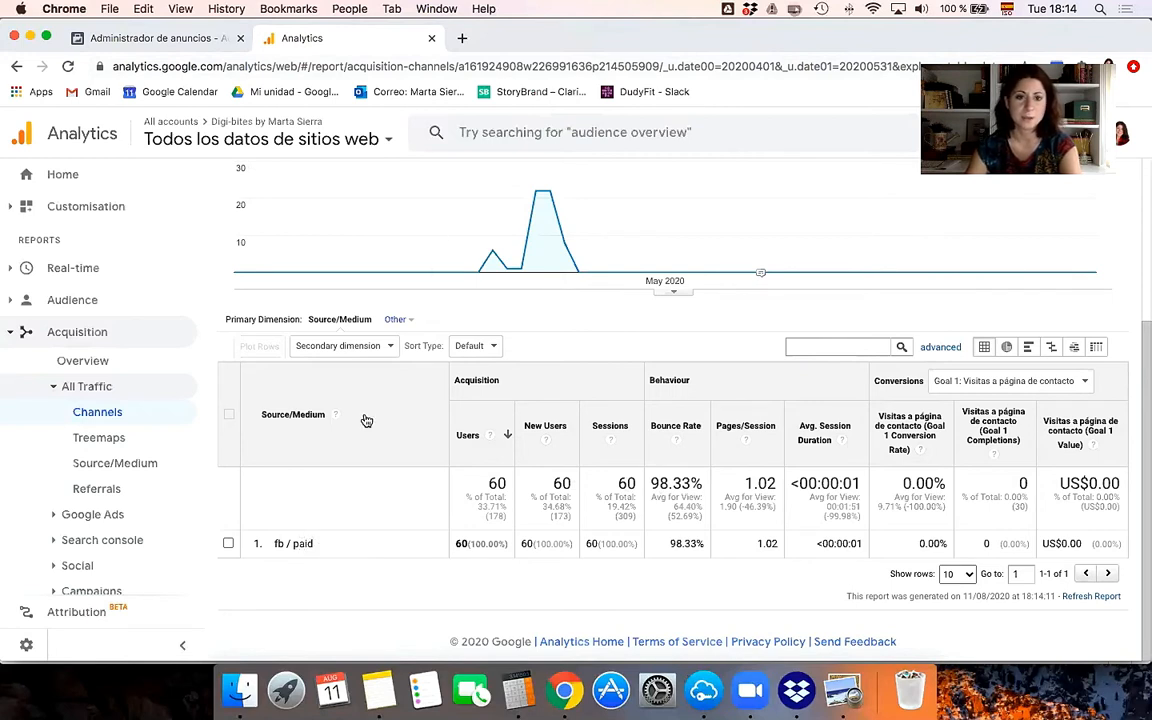
Change the primary dimension of the fb / paid report to Ad Content and examine the resulting row
click(394, 320)
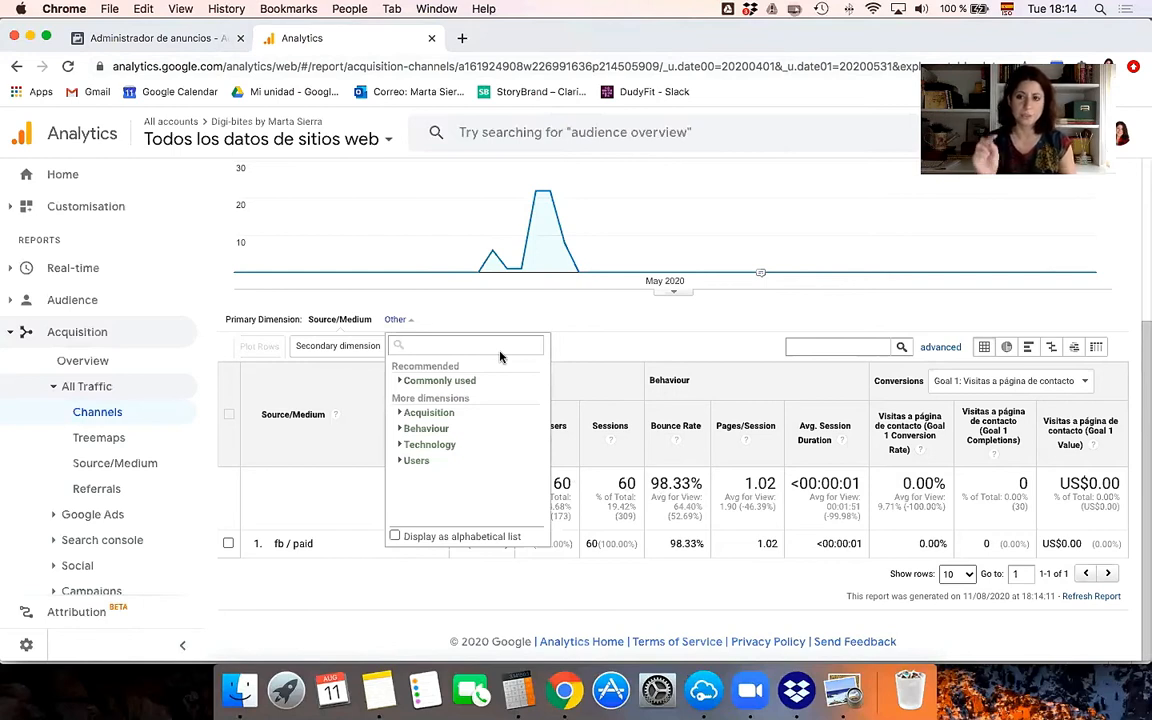
text(con)
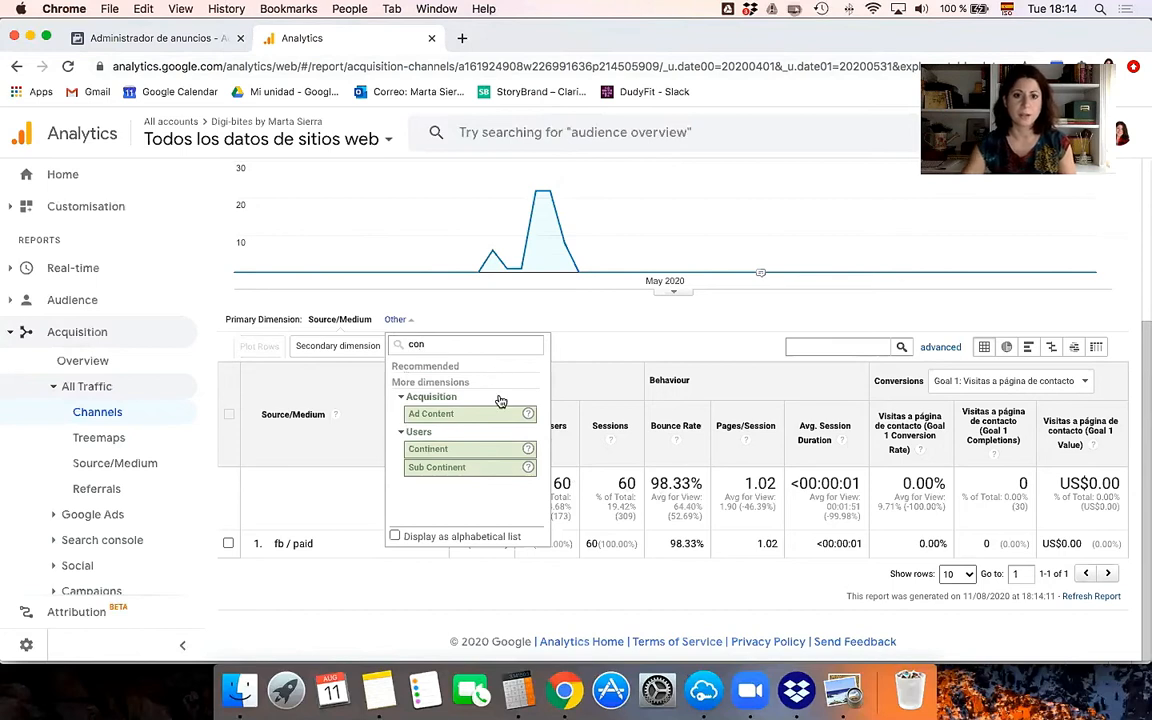
click(450, 413)
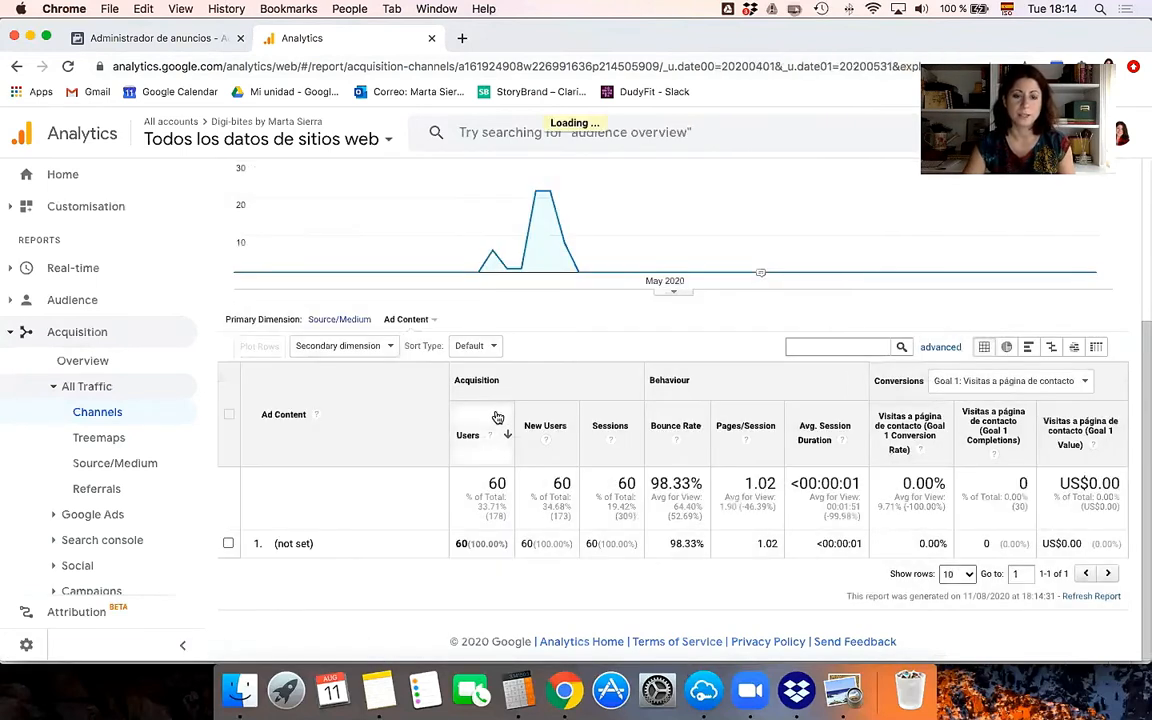
drag(327, 546, 268, 546)
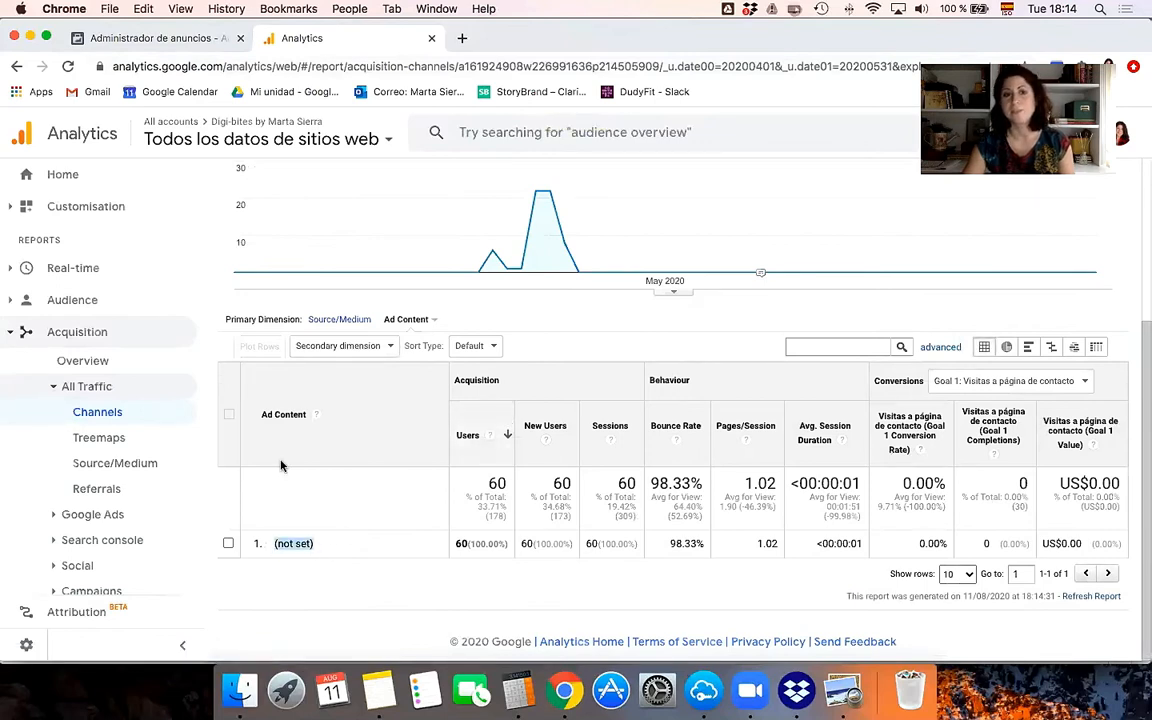
Switch to Facebook Ads Manager, check the utm_content={{ad.name}} parameter in the ad's website URL, and return to Google Analytics
click(160, 38)
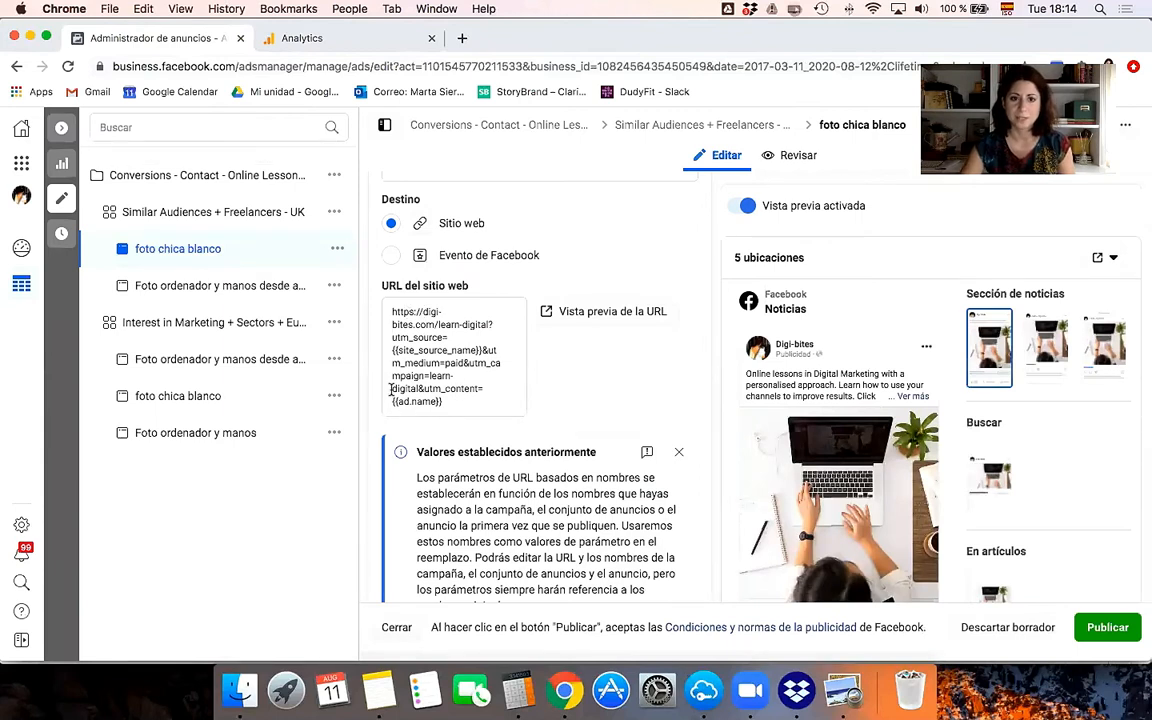
drag(421, 389, 478, 404)
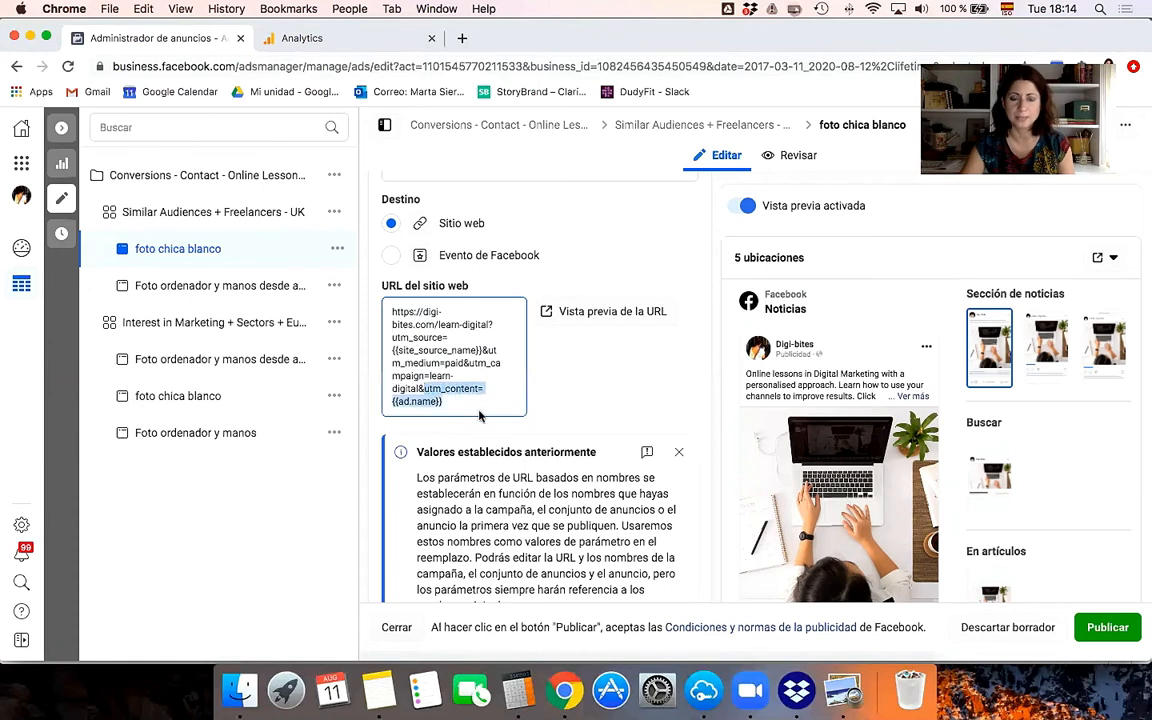
click(302, 42)
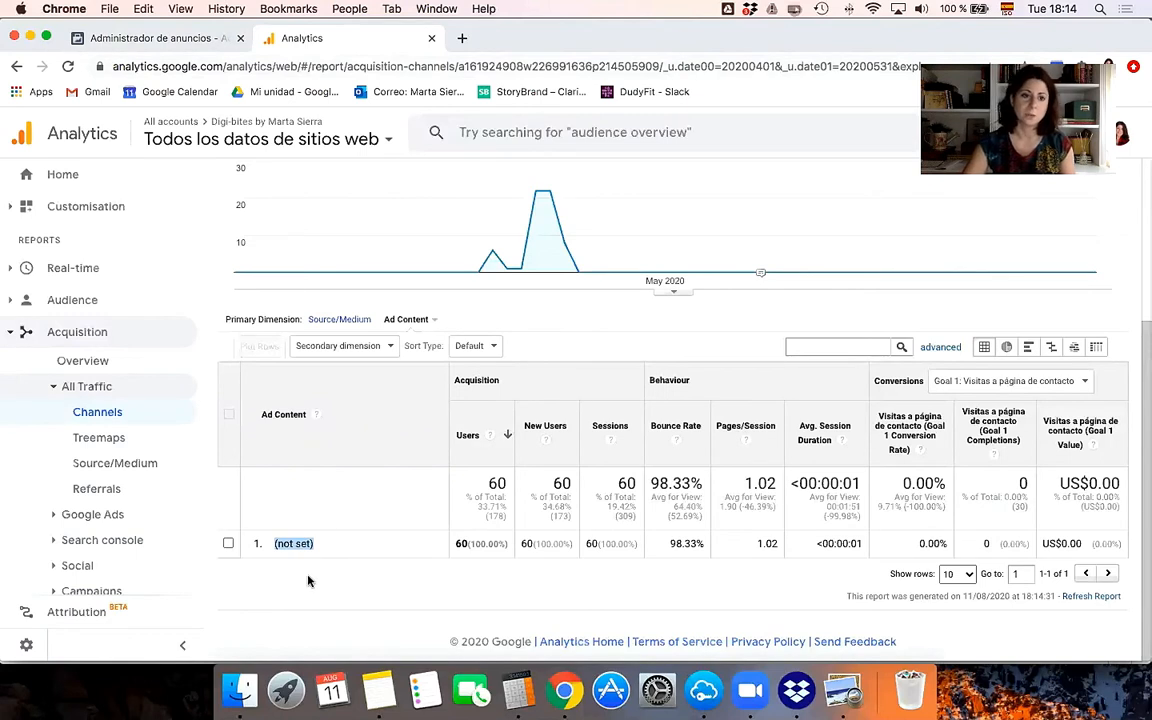
Reopen the Channels report for all traffic and view it by Default Channel Grouping
click(92, 413)
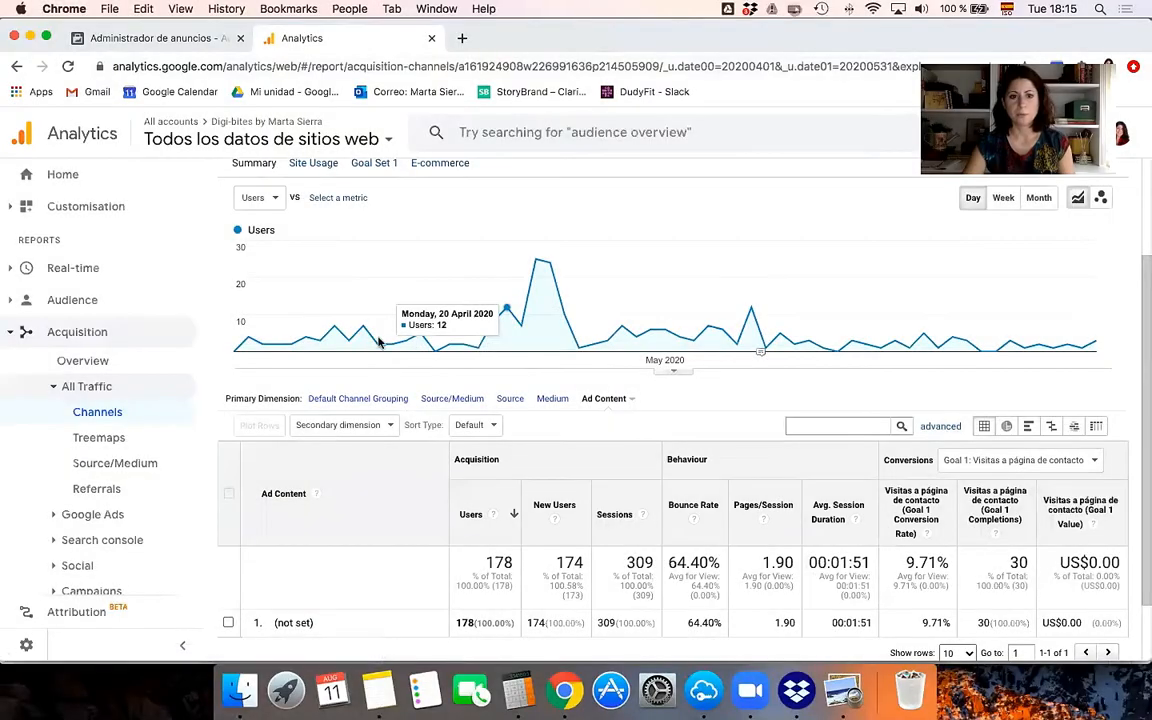
click(328, 400)
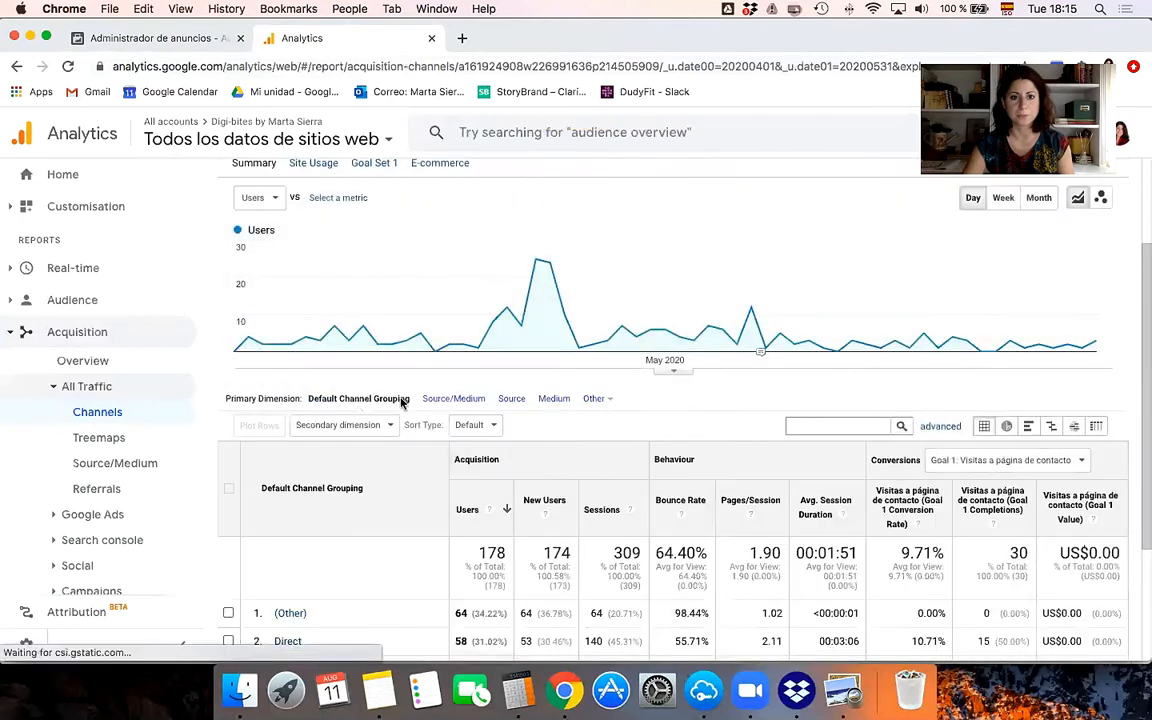
scroll(403, 400, down, 3)
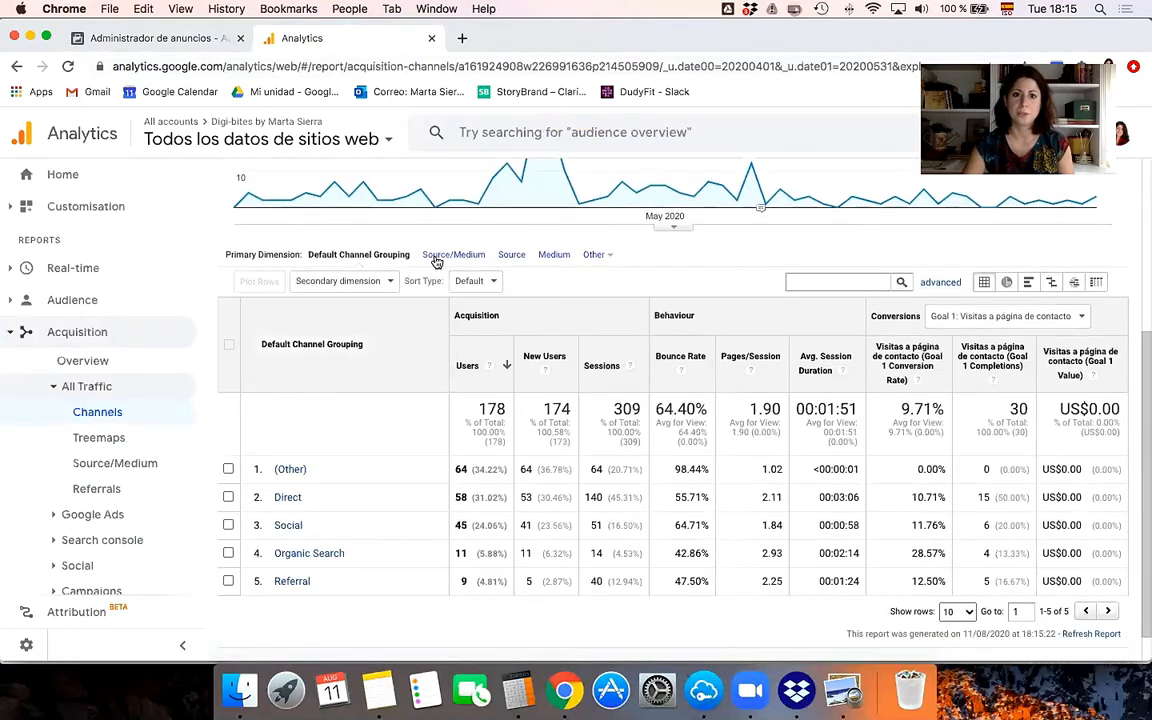
Search the other primary dimensions for "con" to locate Ad Content, and close the list without applying it
click(588, 255)
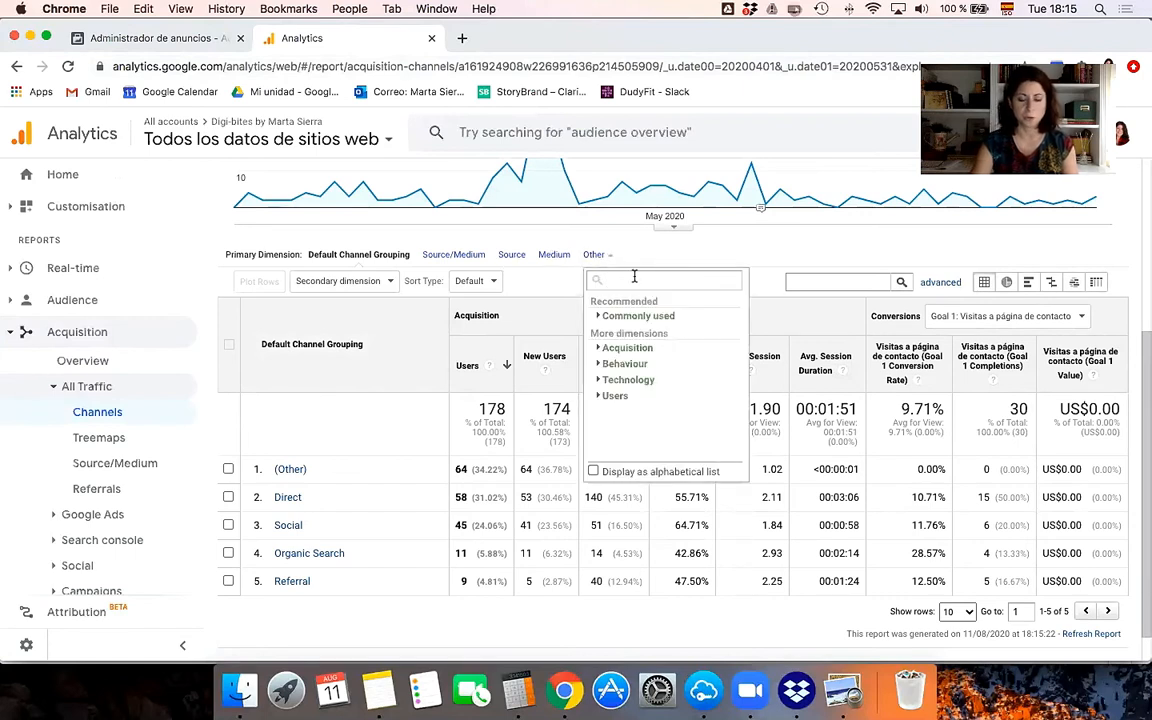
text(con)
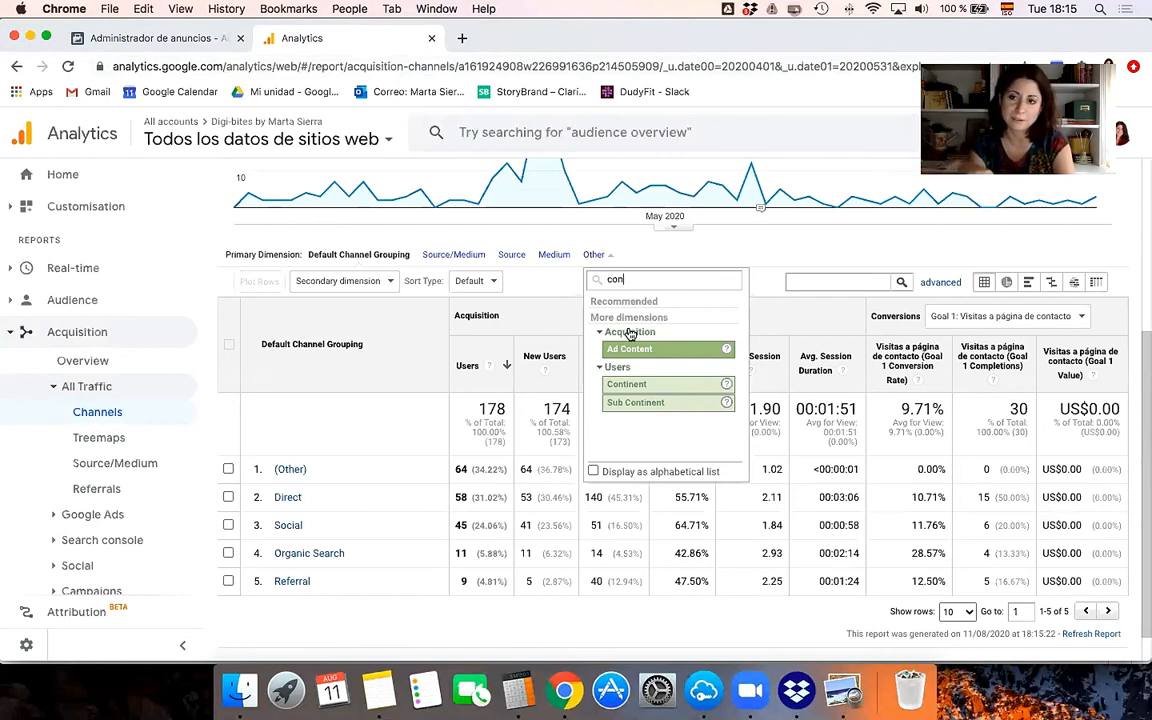
click(404, 235)
Look for the Behaviour and Conversions sections among the available reports
scroll(404, 238, up, 5)
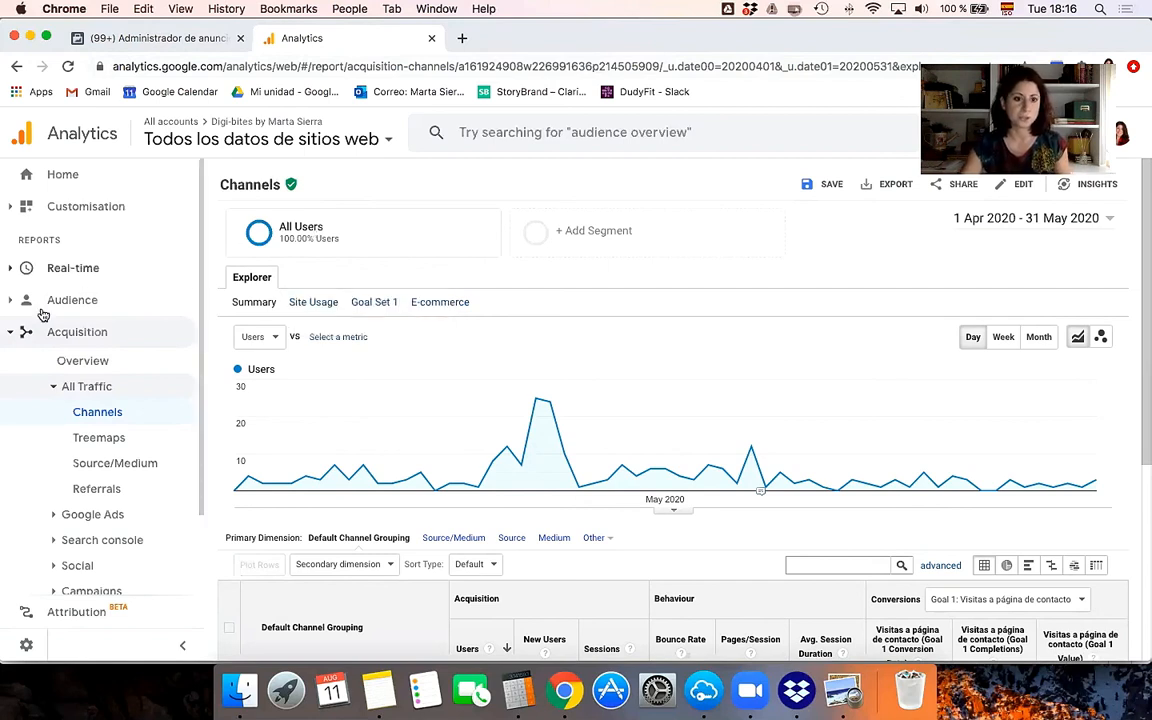
scroll(51, 388, down, 2)
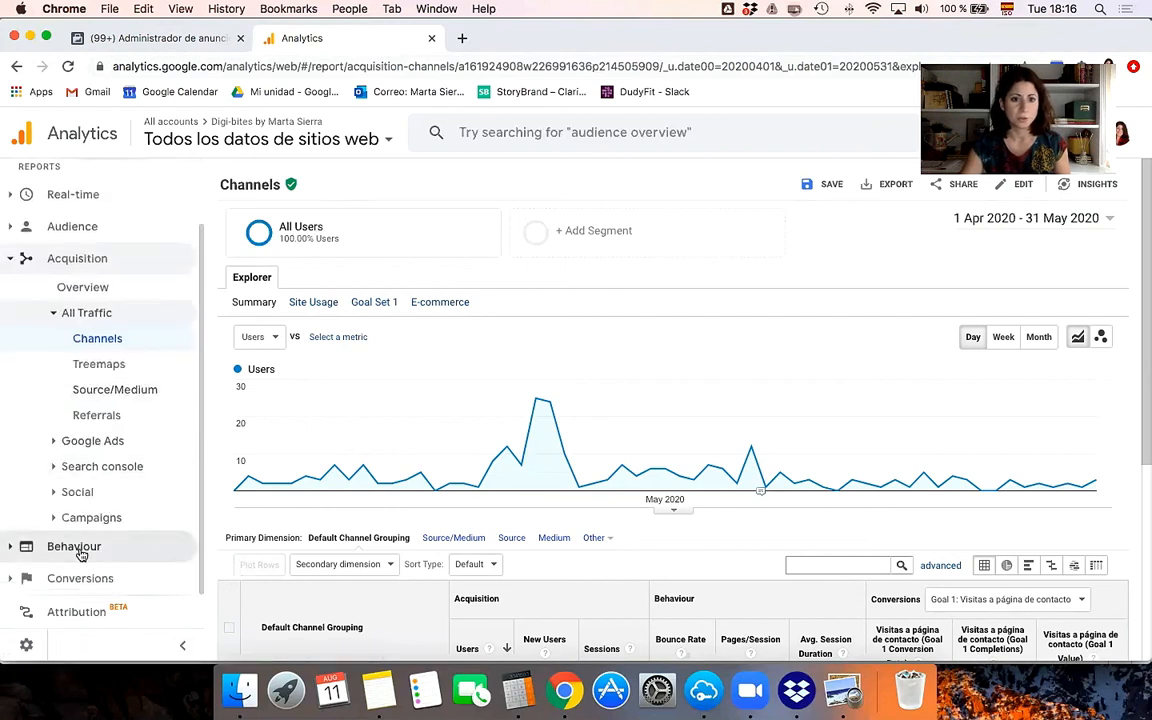